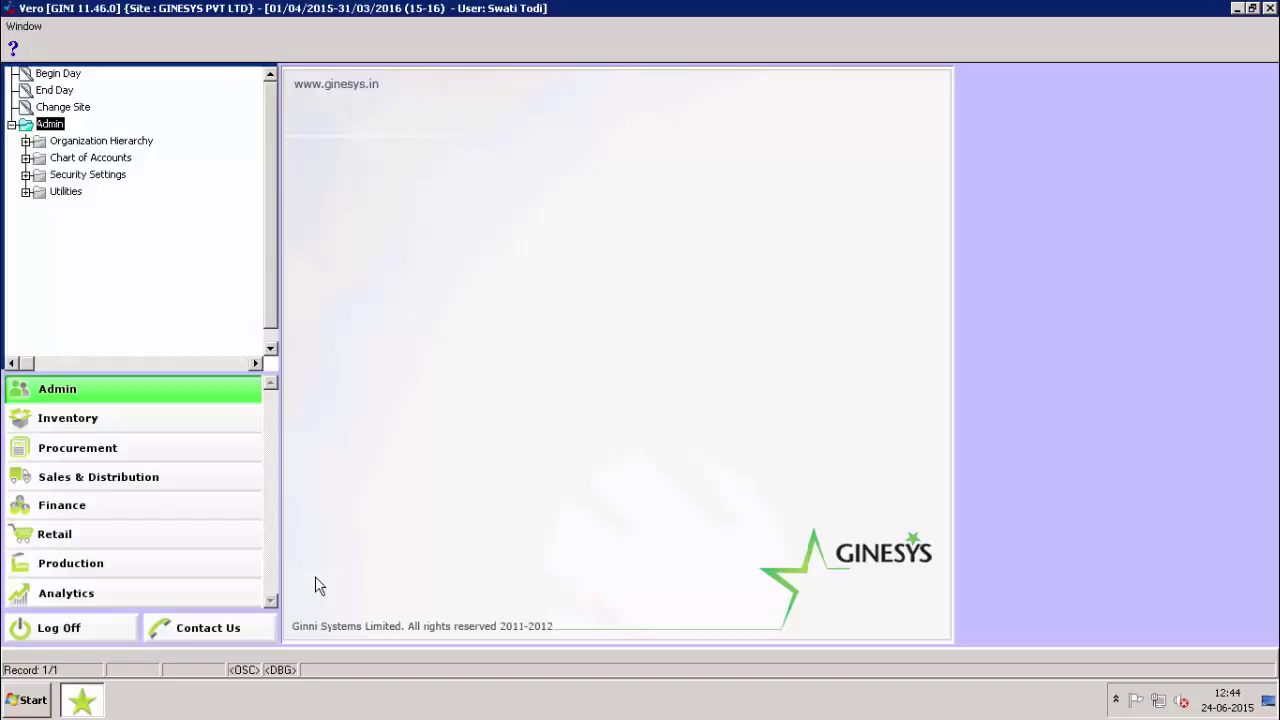
# Step: Open the Supplier / Agent / Jobber / Transporter setup form in the Procurement module
pyautogui.click(170, 446)
pyautogui.press('Down')
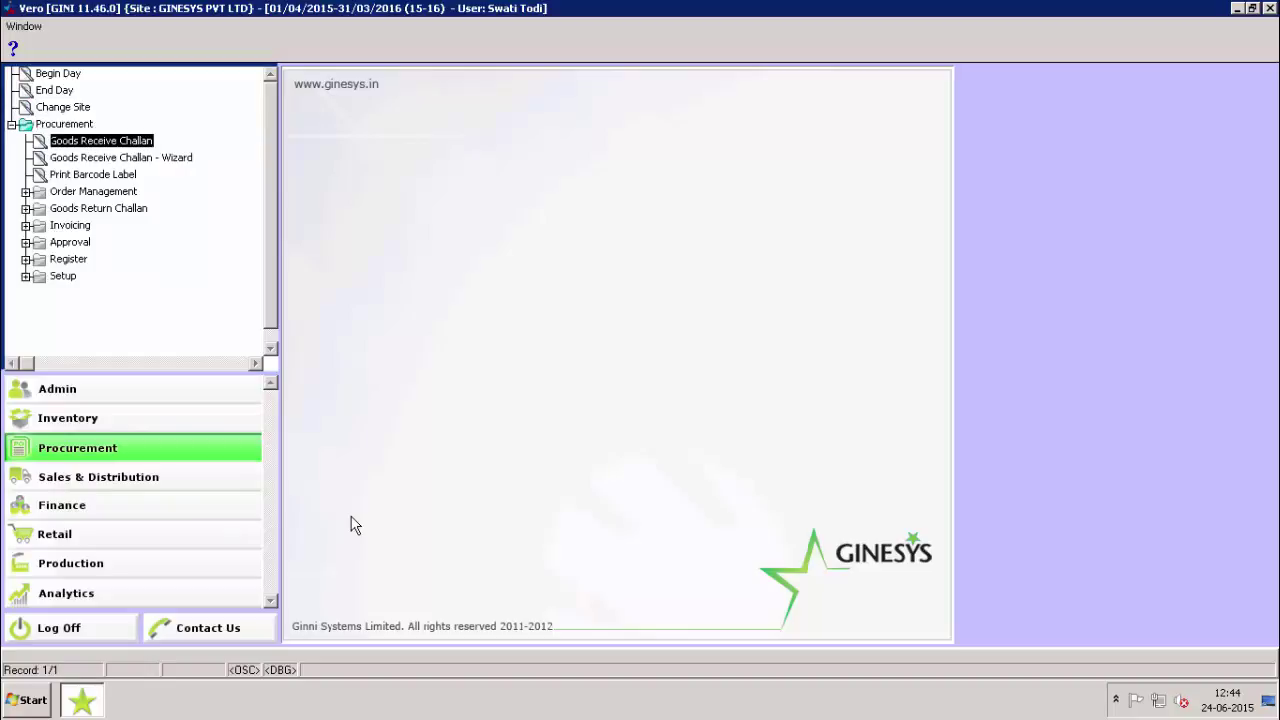
pyautogui.press('End')
pyautogui.press('Right')
pyautogui.press('Down')
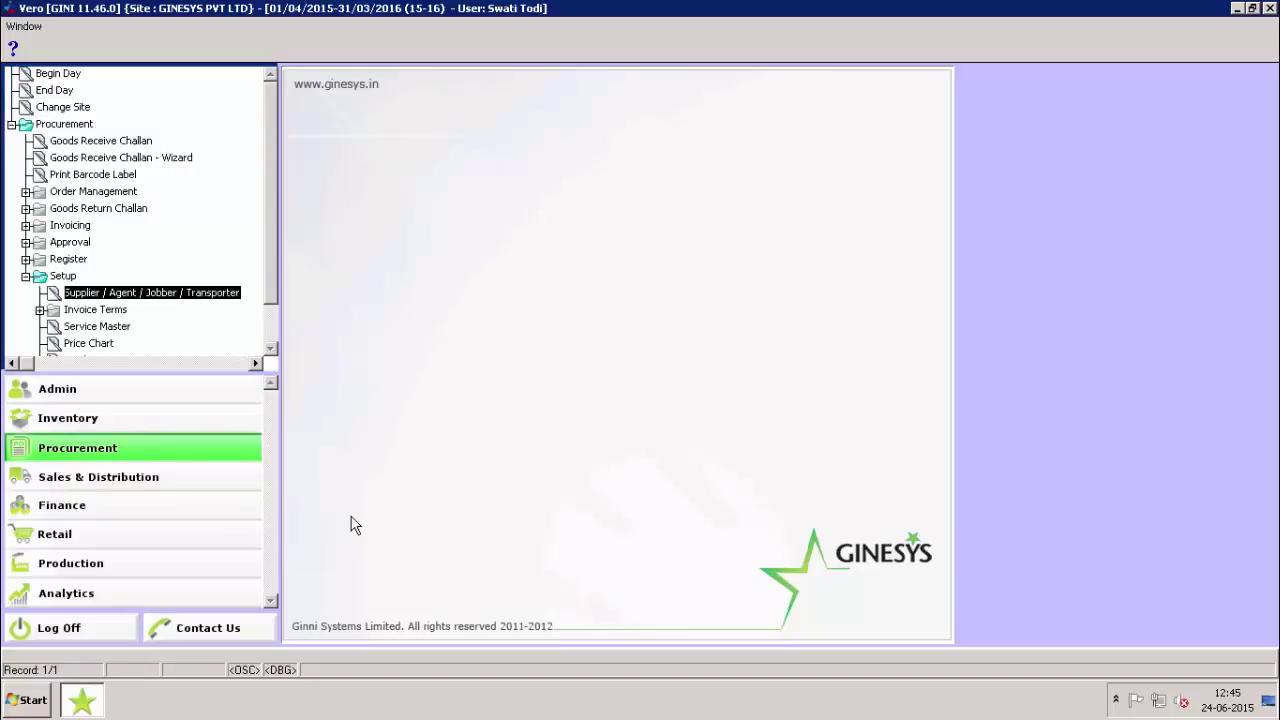
pyautogui.press('Return')
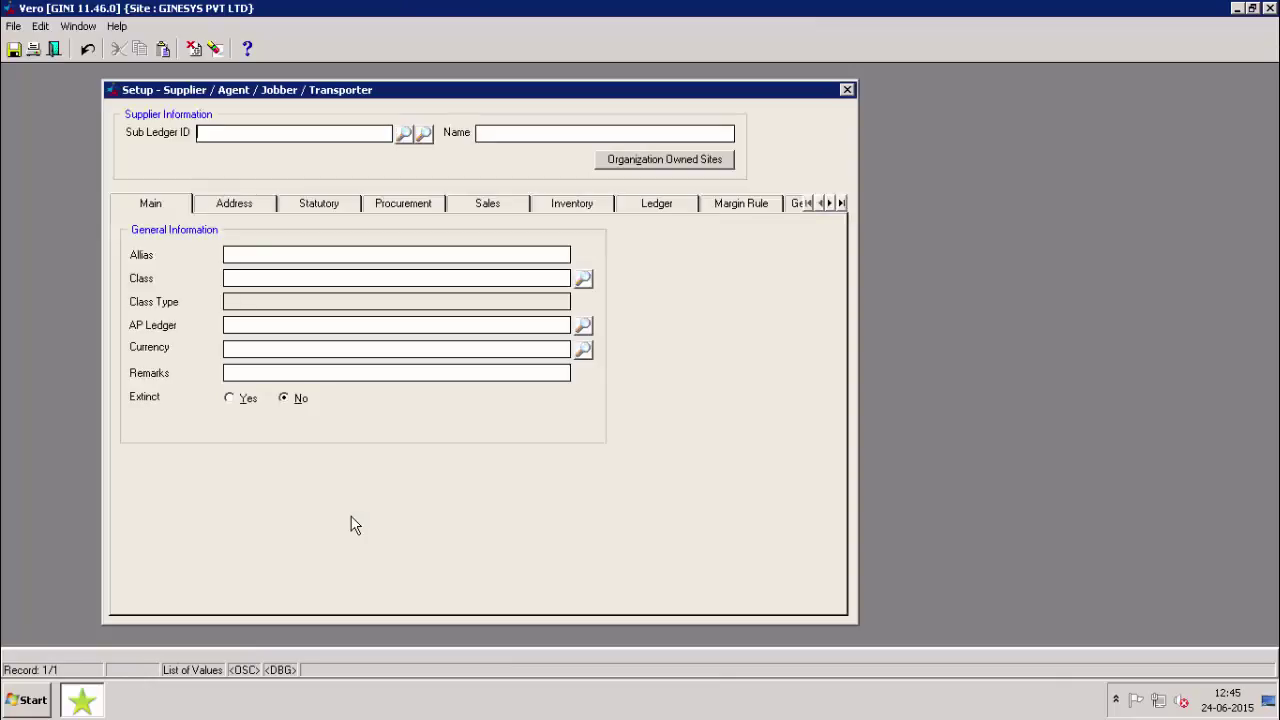
# Step: Load the Trend Suppliers record and enable Logistic and Enable Bale wise LR Qty for its goods inward movement
pyautogui.press('F9')
pyautogui.press('Return')
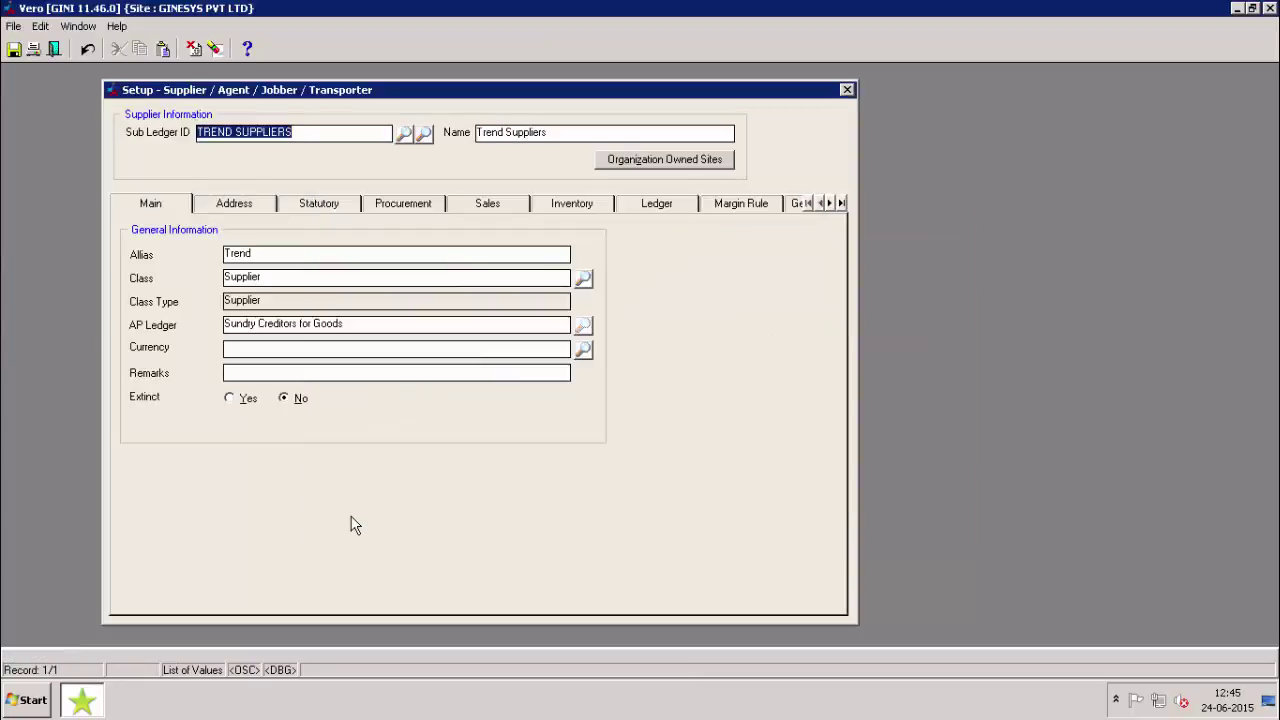
pyautogui.click(562, 208)
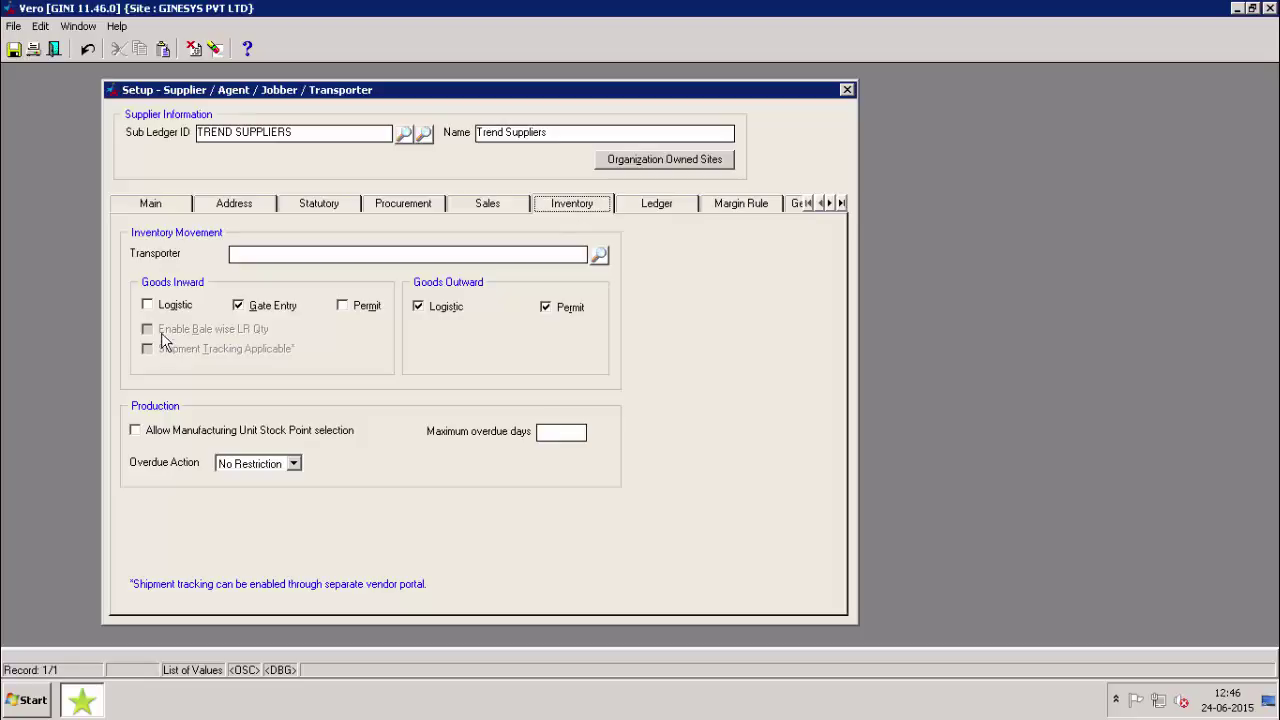
pyautogui.click(148, 305)
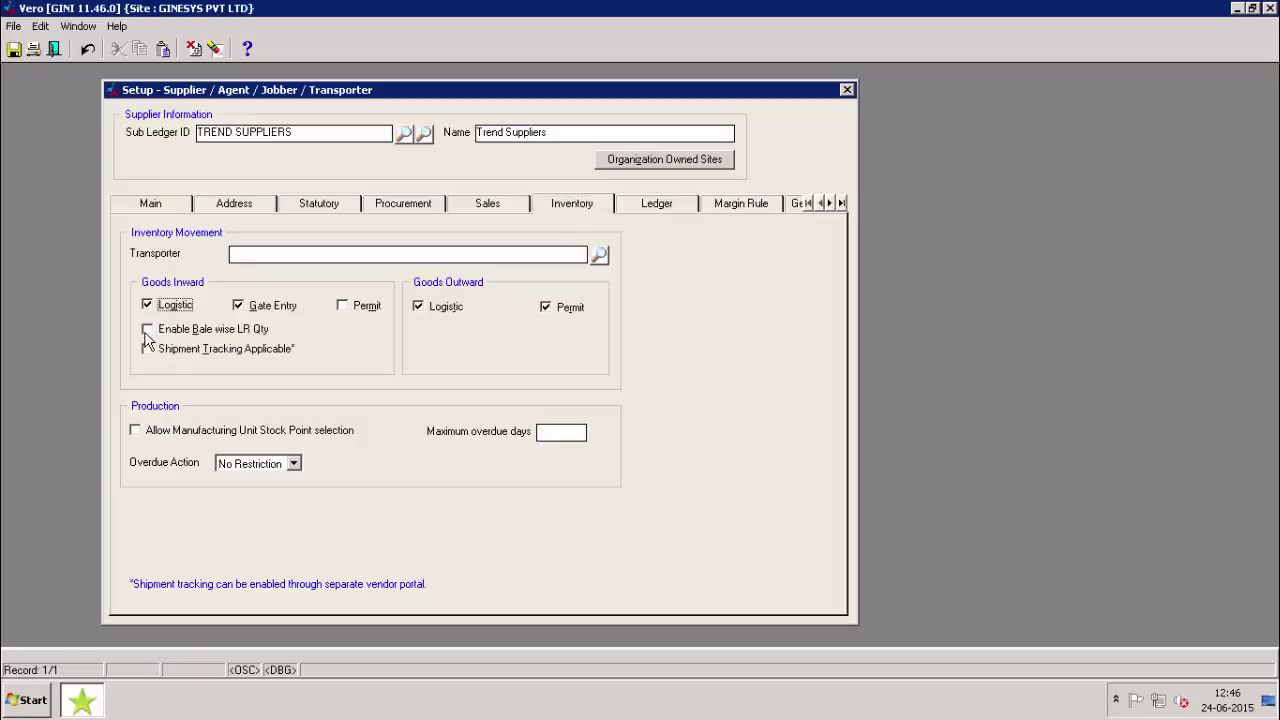
pyautogui.click(147, 331)
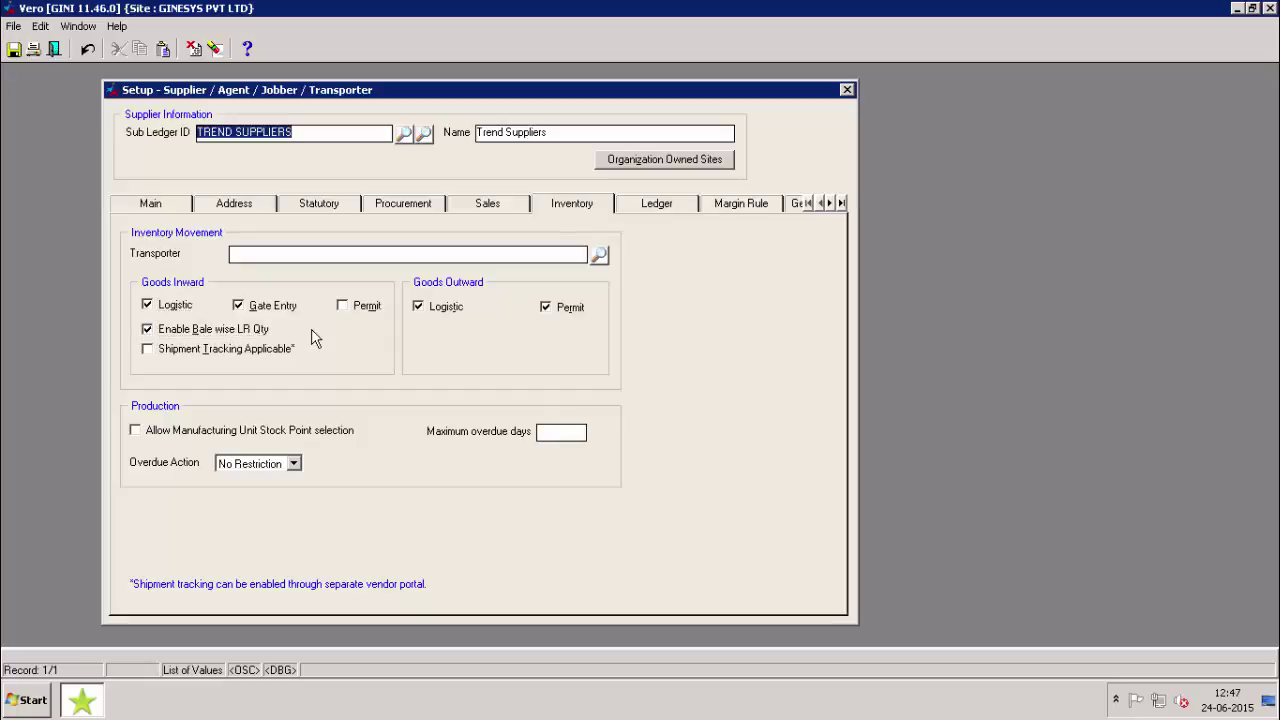
# Step: Check the inventory settings for the supplier's organization owned sites, and save the Trend Suppliers record
pyautogui.click(645, 165)
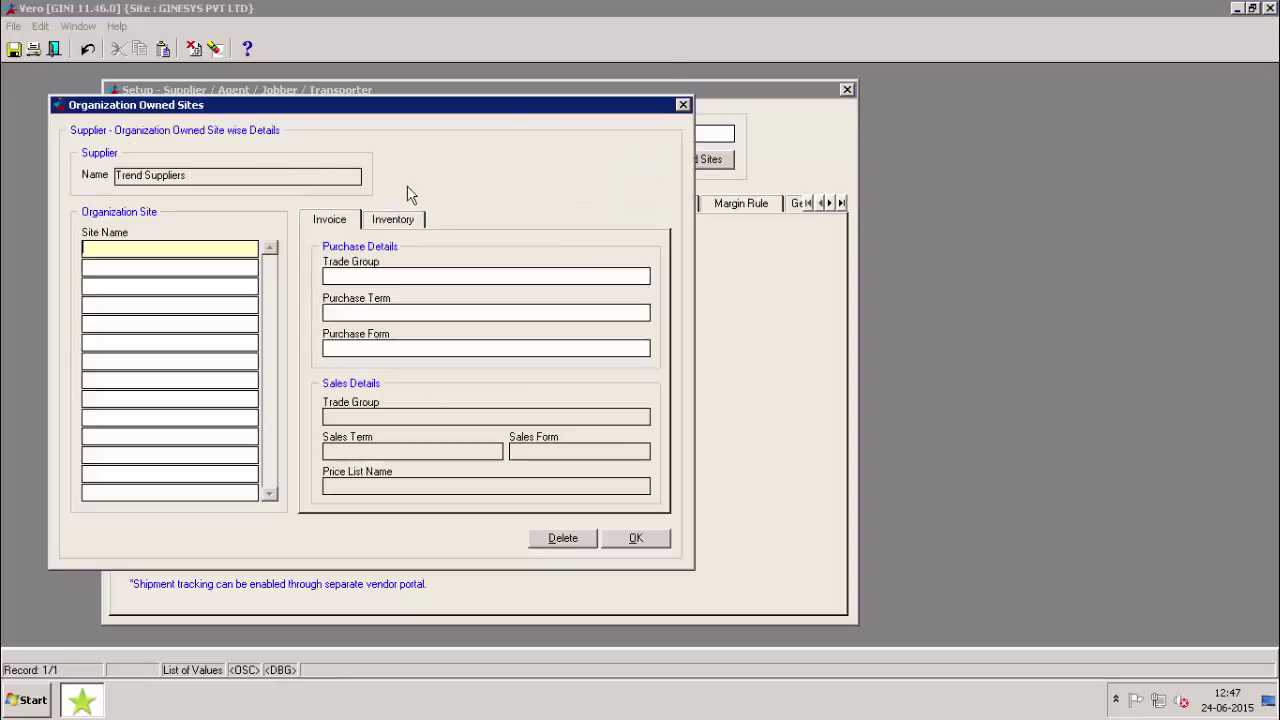
pyautogui.click(396, 222)
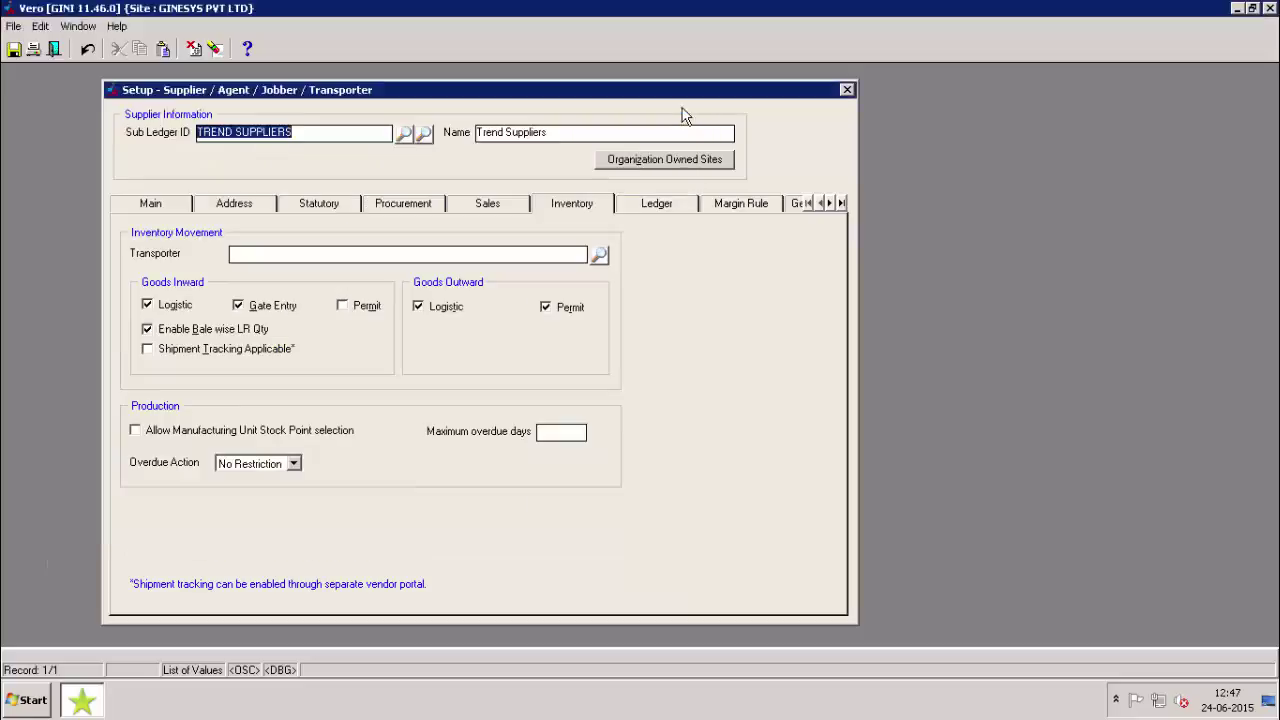
pyautogui.hotkey('ctrl', 's')
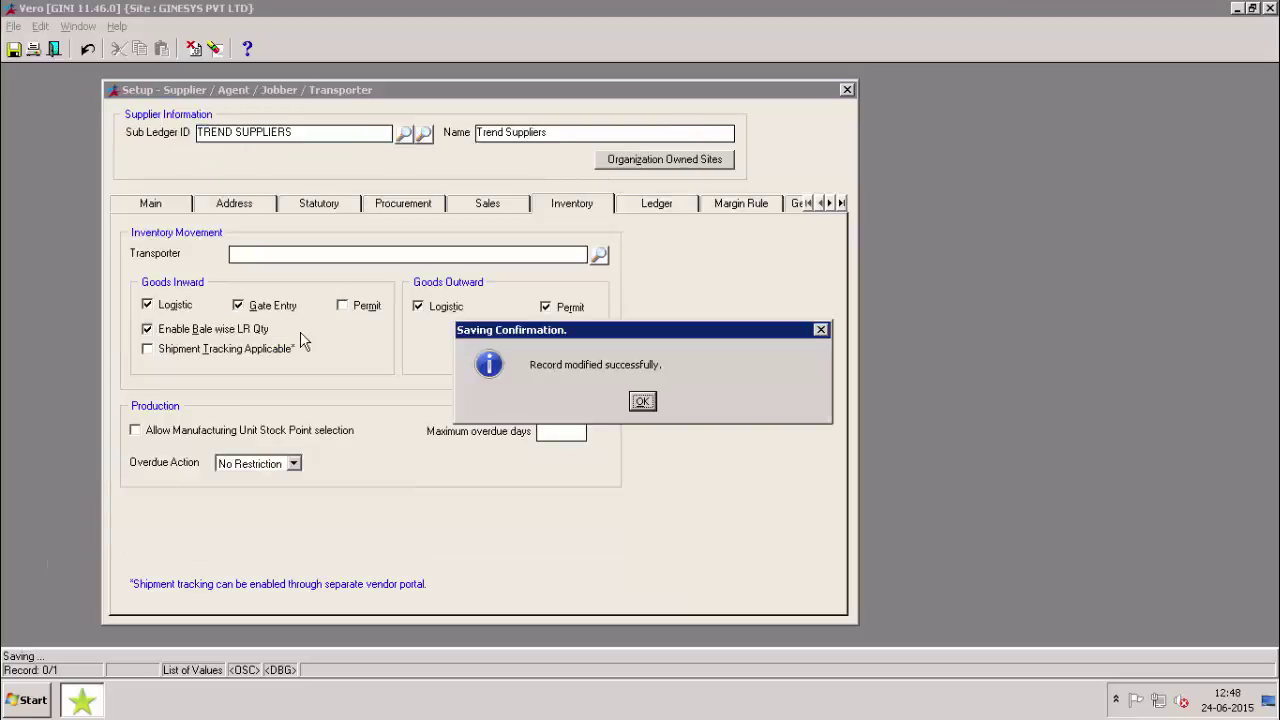
pyautogui.press('Return')
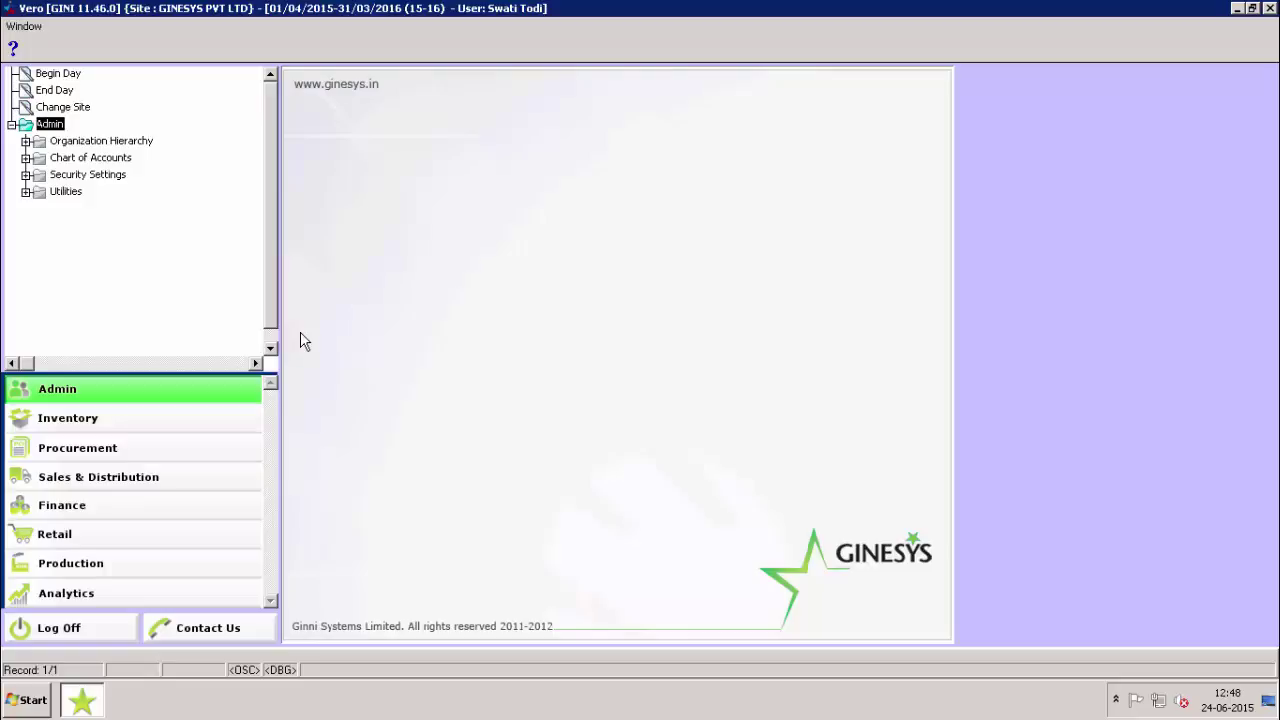
# Step: Open the LR entry form under the incoming logistics of the Inventory module
pyautogui.press('Down')
pyautogui.press('Tab')
pyautogui.press('Down')
pyautogui.press('Down')
pyautogui.press('Down')
pyautogui.press('Down')
pyautogui.press('Down')
pyautogui.press('Down')
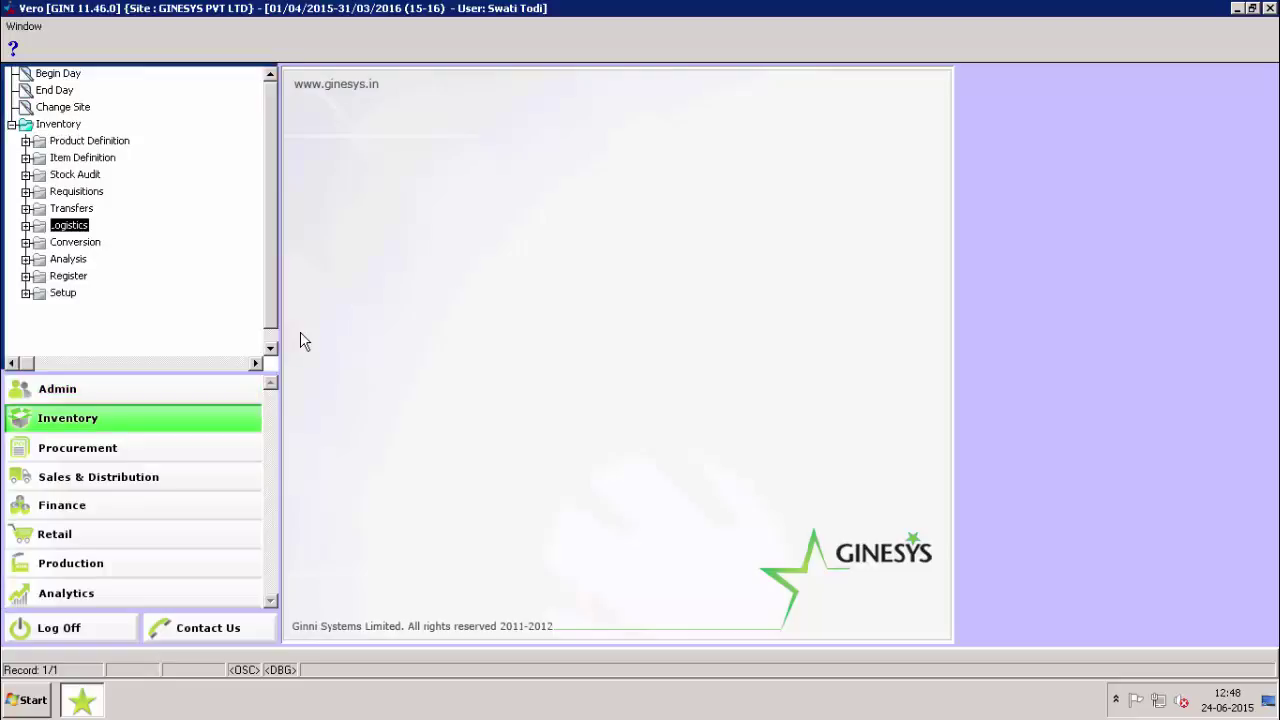
pyautogui.press('Right')
pyautogui.press('Down')
pyautogui.press('Right')
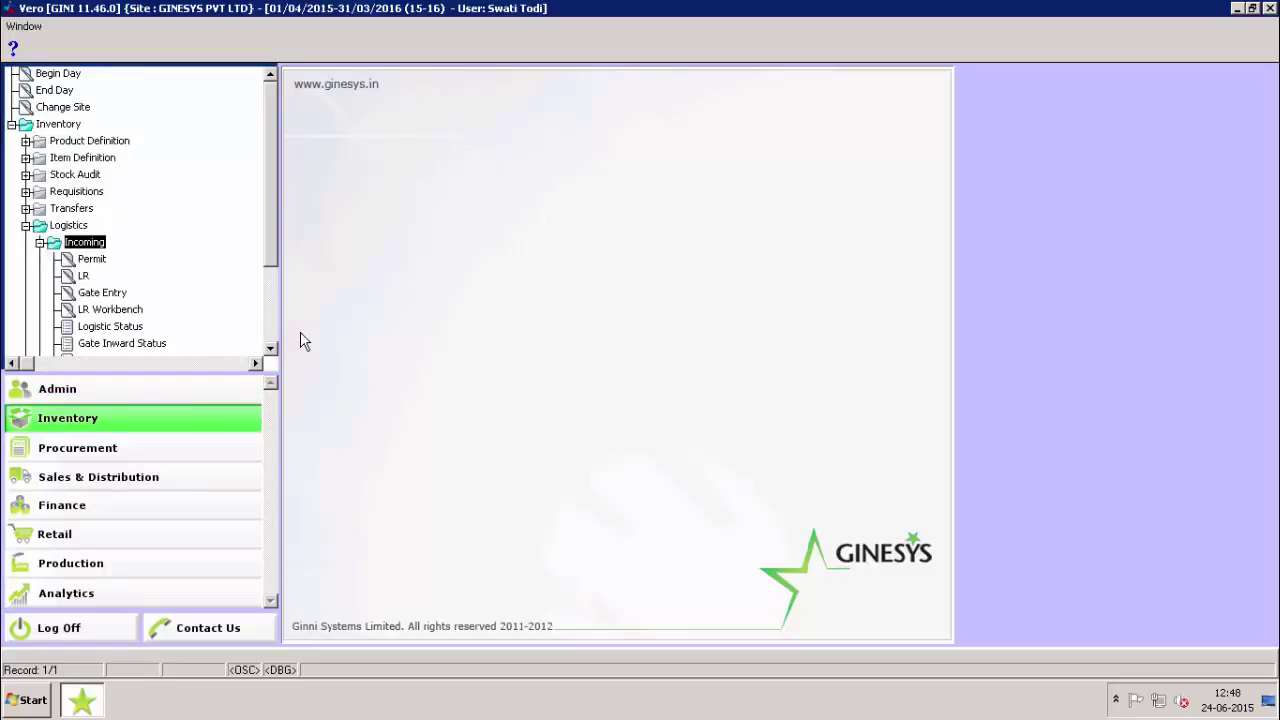
pyautogui.press('Down')
pyautogui.press('Down')
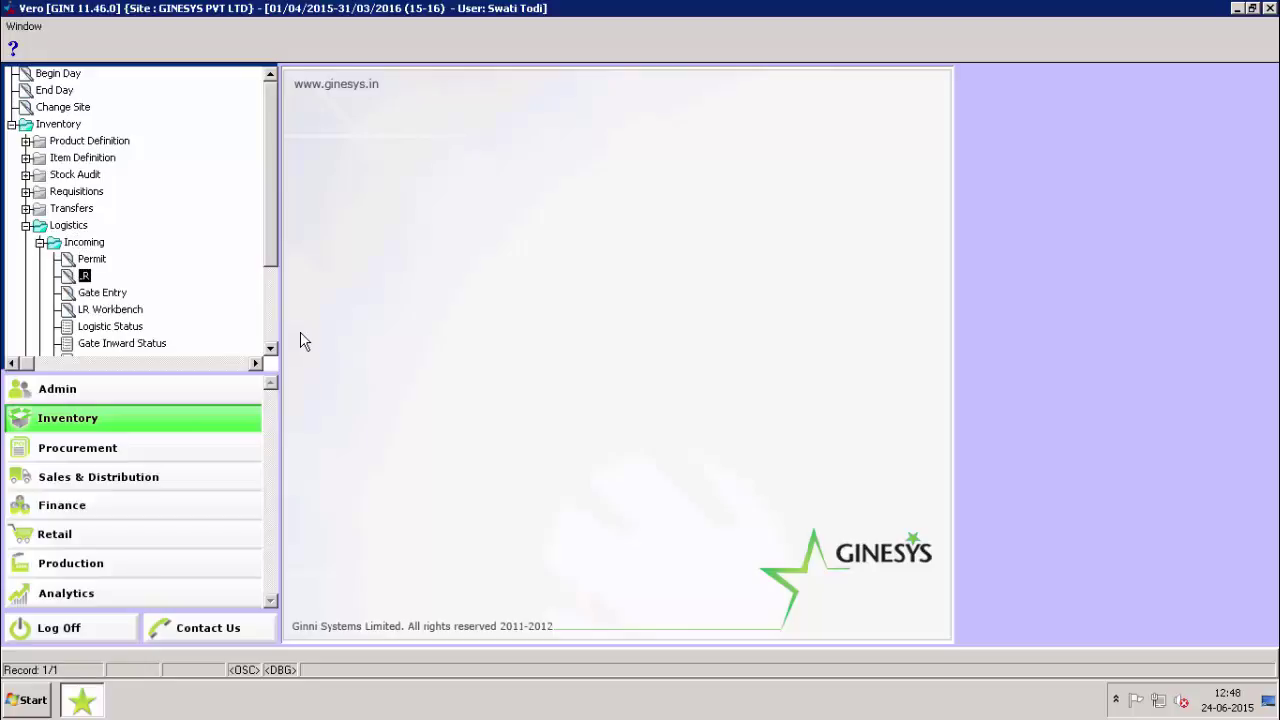
pyautogui.press('Return')
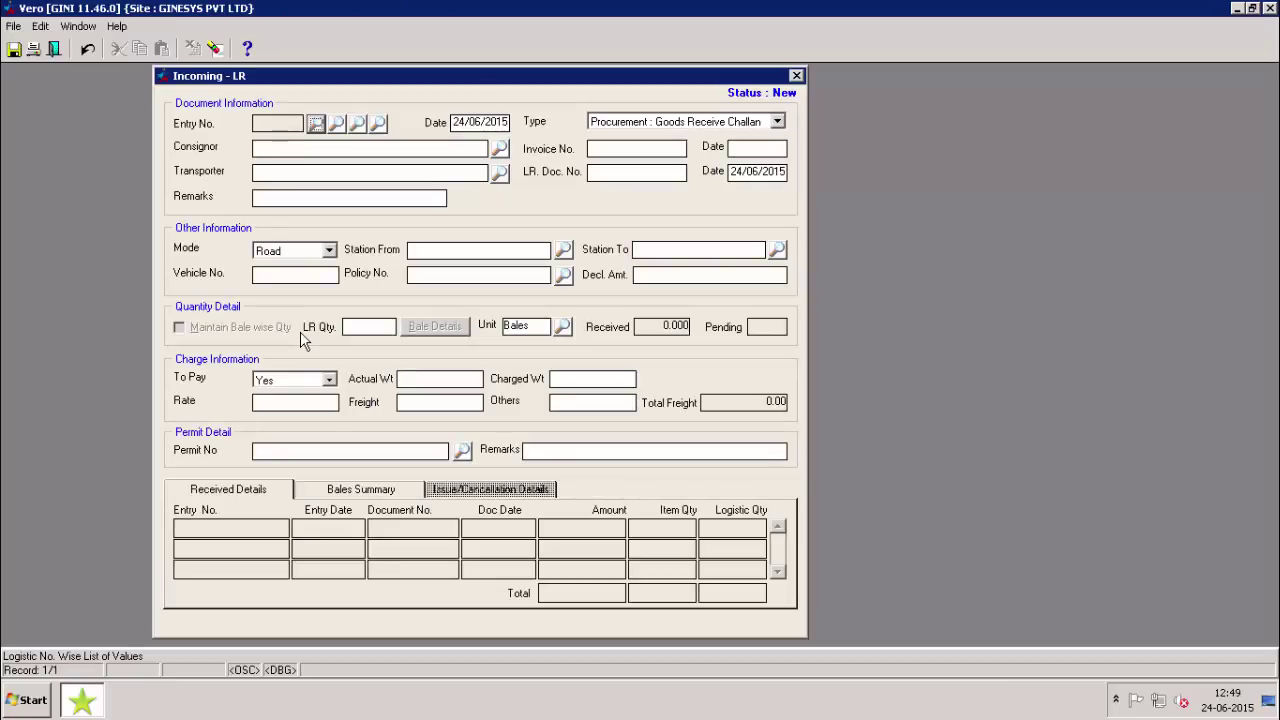
# Step: Select Trend Suppliers as the consignor of the new incoming LR
pyautogui.press('Tab')
pyautogui.press('Tab')
pyautogui.press('Tab')
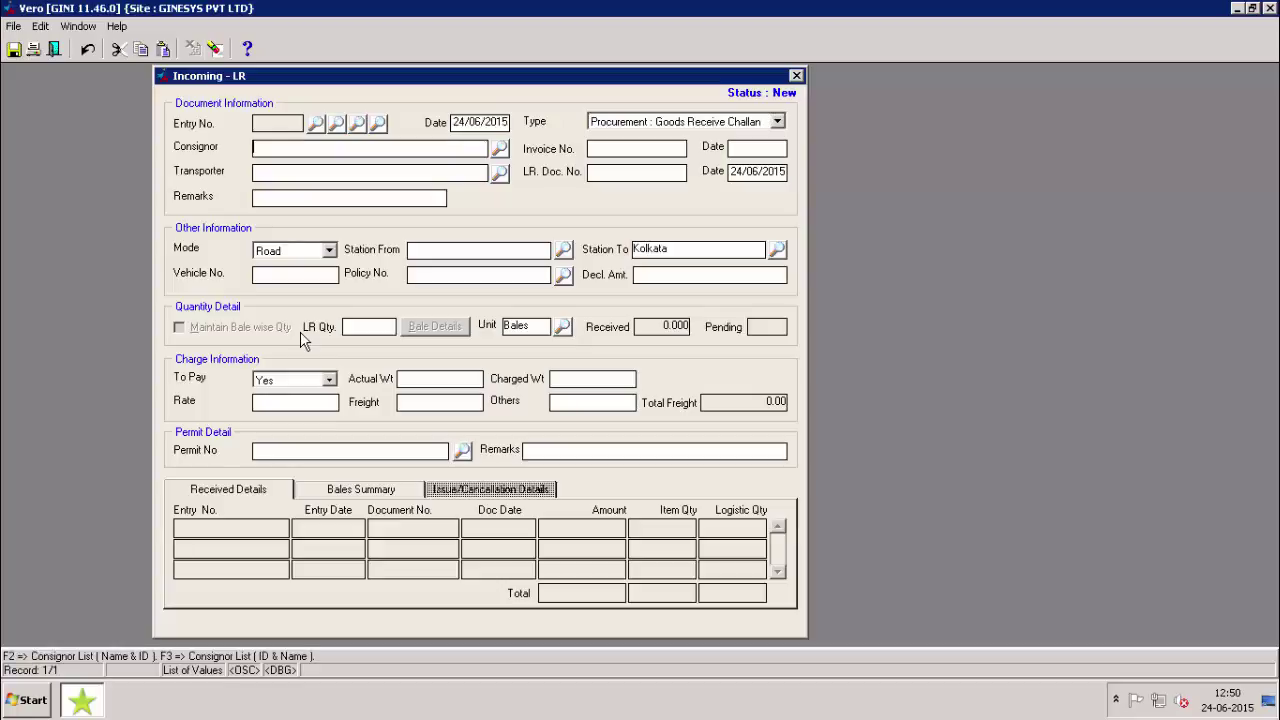
pyautogui.press('F2')
pyautogui.press('Down')
pyautogui.press('Return')
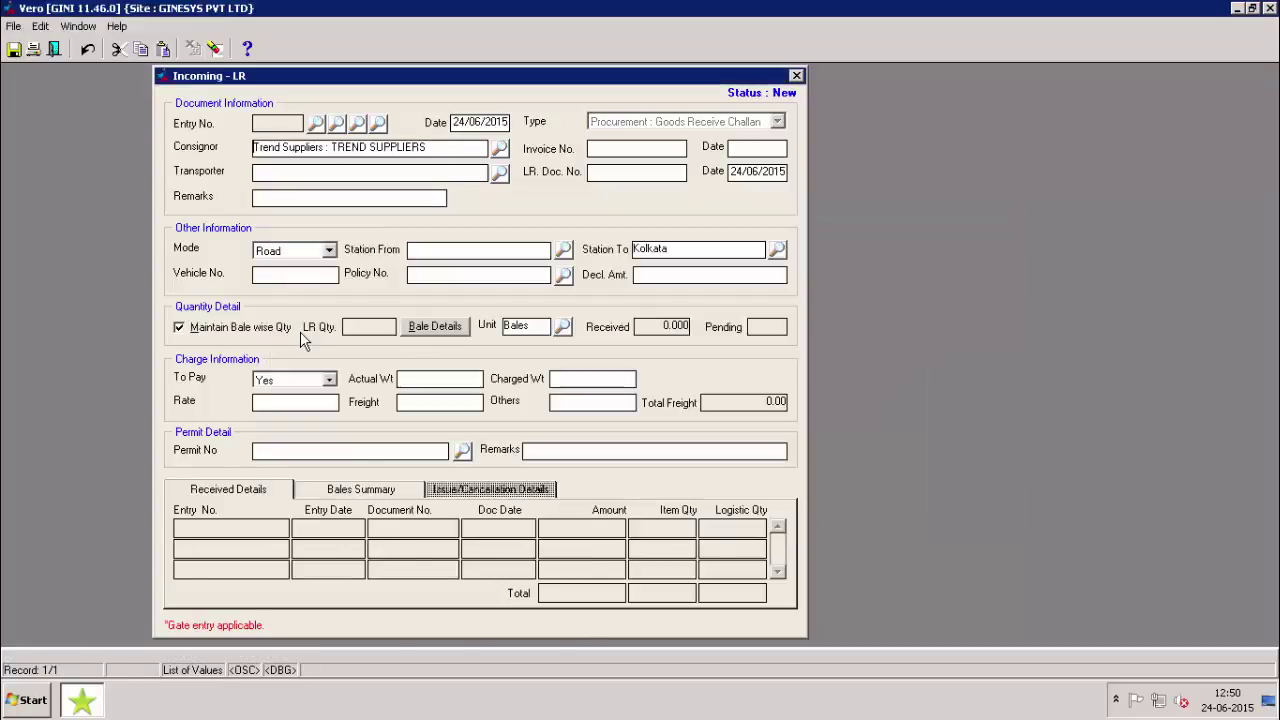
# Step: Enter invoice number 12 with the invoice date 24/05/2015 on the LR
pyautogui.write('12')
pyautogui.press('Tab')
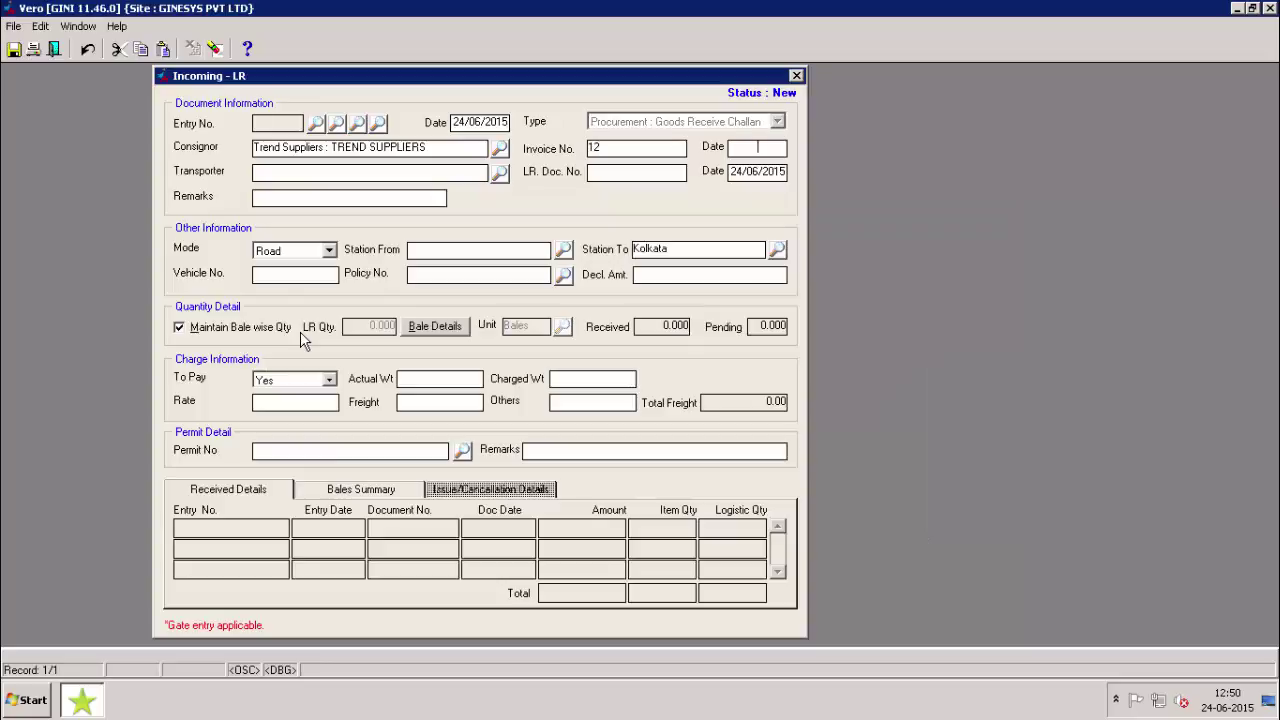
pyautogui.write('24/05/20')
pyautogui.write('15')
# Step: Assign the transporter "Transporter : 9" and enter 21 as the LR document number
pyautogui.press('Tab')
pyautogui.press('F2')
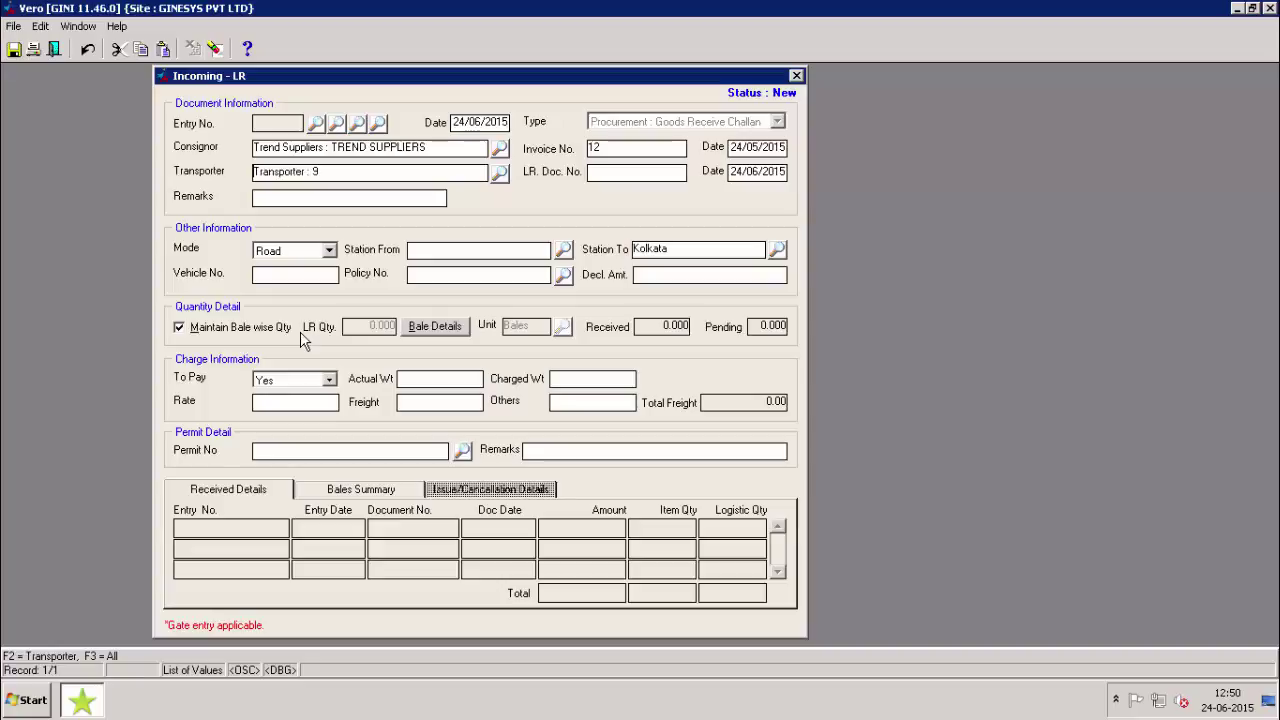
pyautogui.press('Tab')
pyautogui.write('21')
pyautogui.press('Tab')
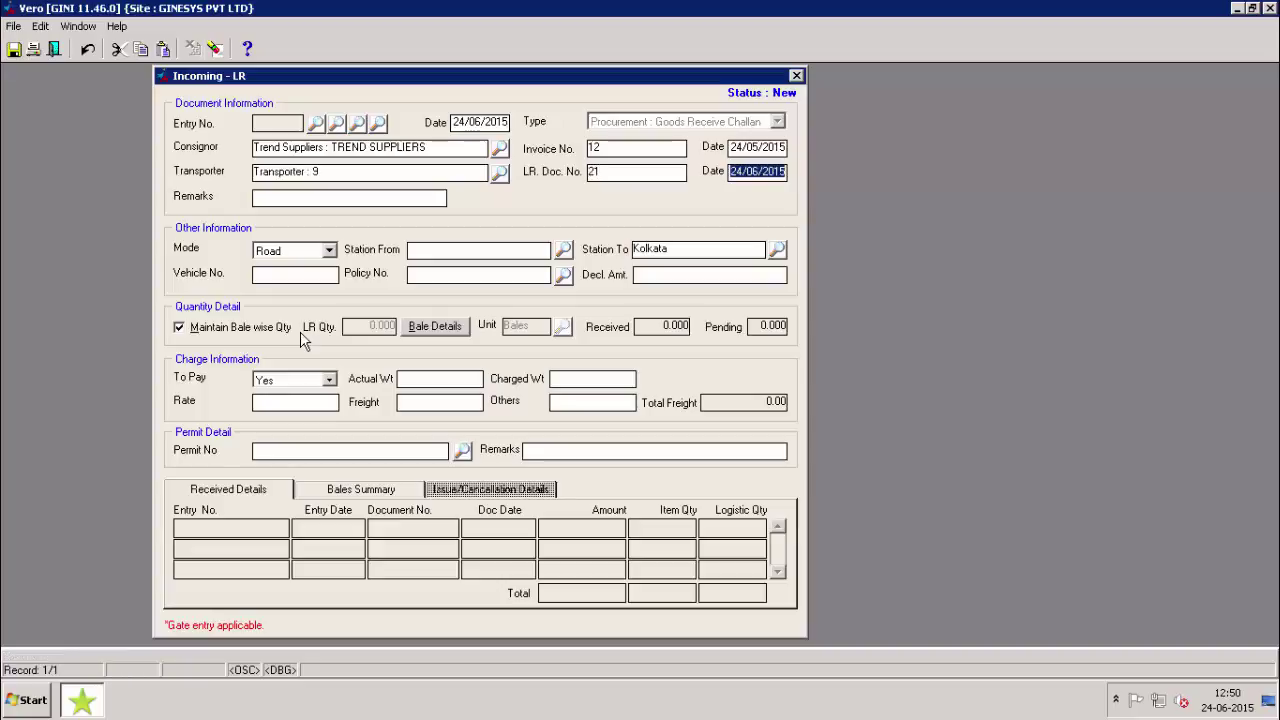
# Step: Set the LR's departure station to MUMBAI
pyautogui.press('Tab')
pyautogui.press('Tab')
pyautogui.press('Tab')
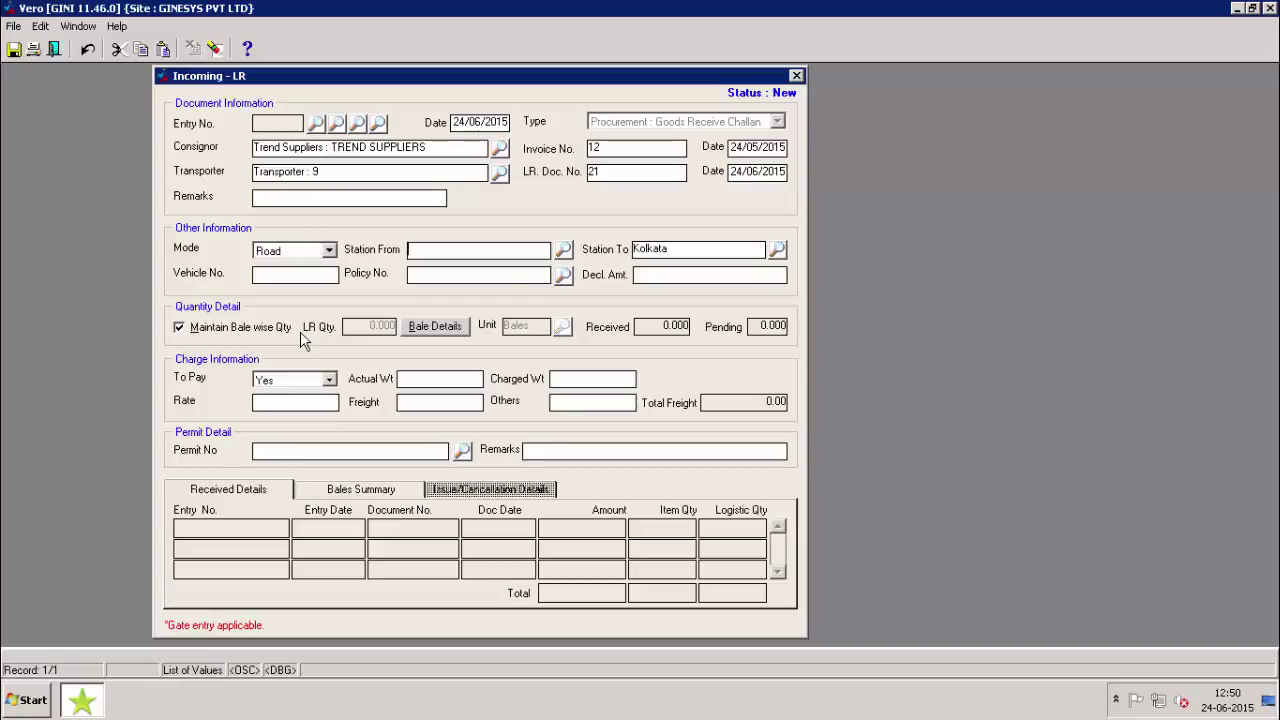
pyautogui.press('F2')
pyautogui.write('mum')
pyautogui.press('Tab')
pyautogui.press('Tab')
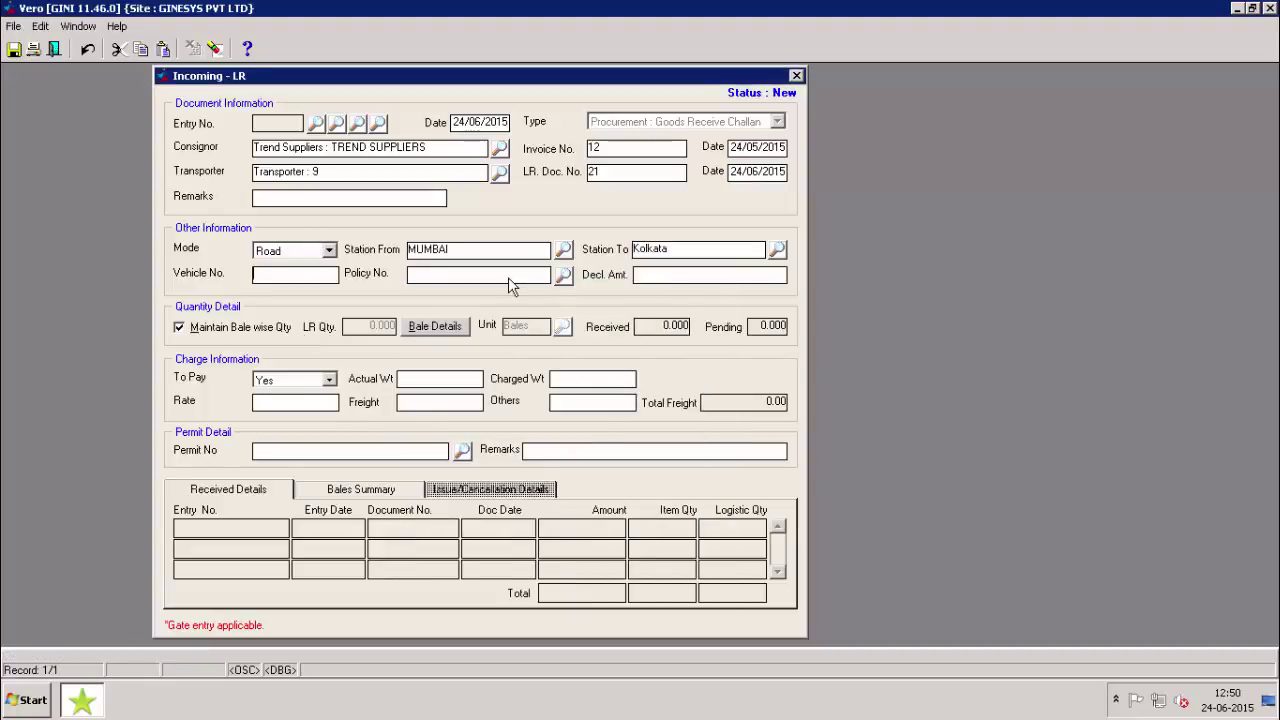
# Step: Turn Maintain Bale wise Qty off and back on for the LR
pyautogui.press('Tab')
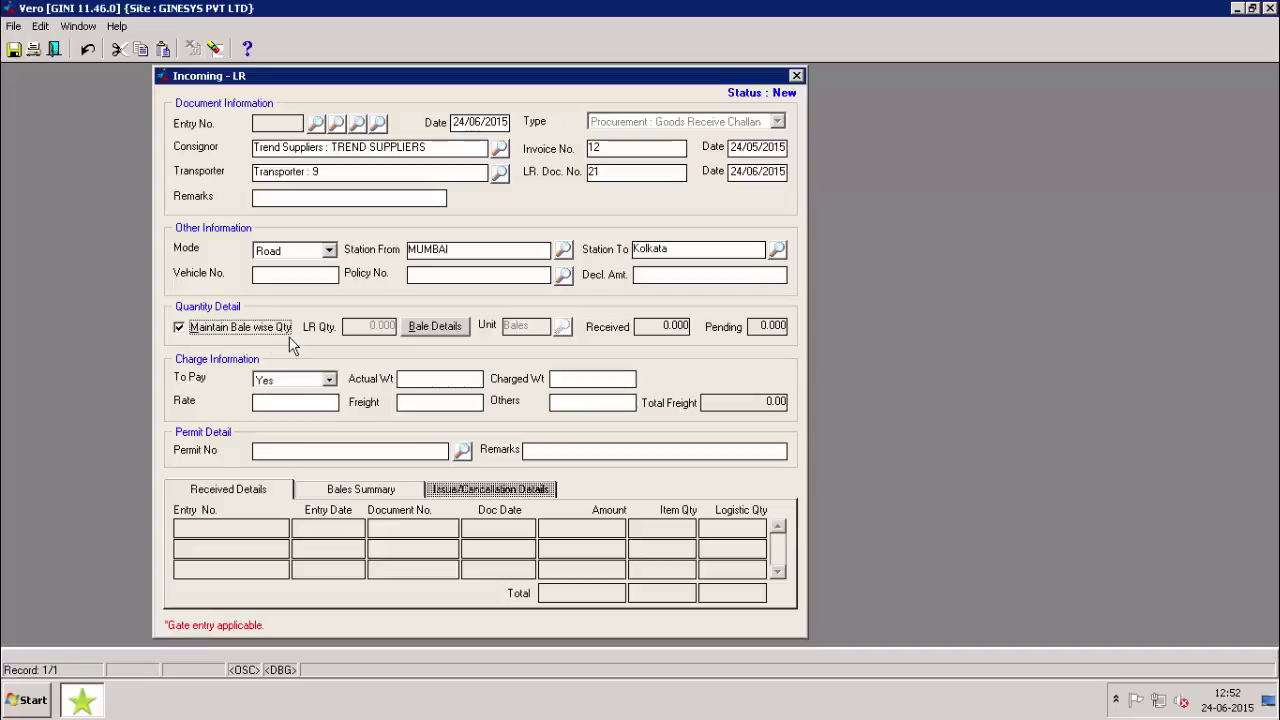
pyautogui.click(180, 330)
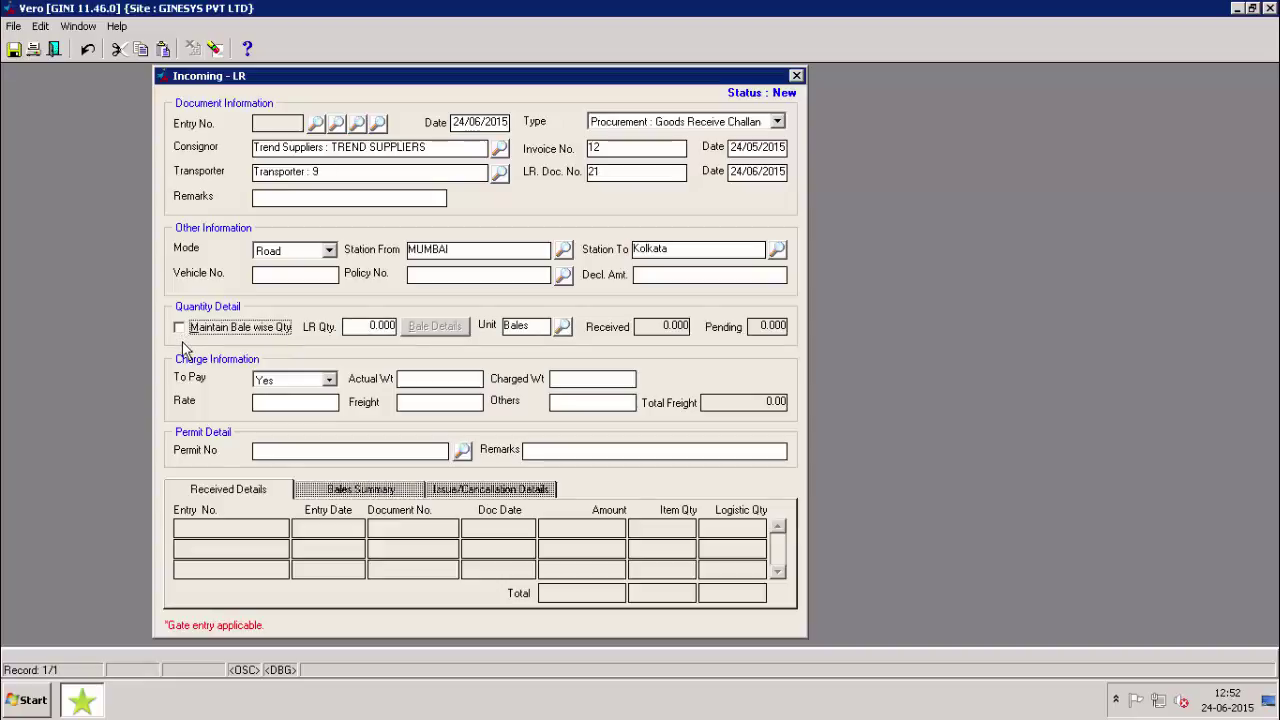
pyautogui.click(180, 328)
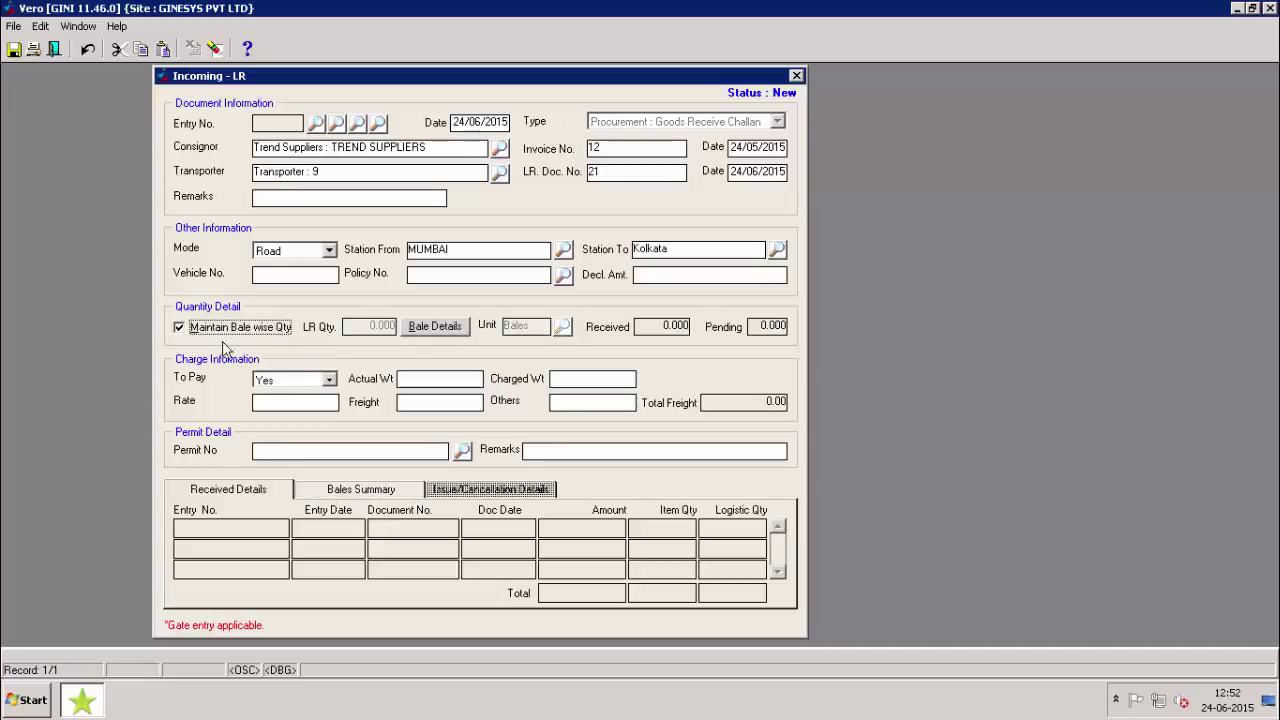
# Step: Add bale number 12 to the LR's bale details with the remark Shirts and item quantity 5
pyautogui.click(427, 335)
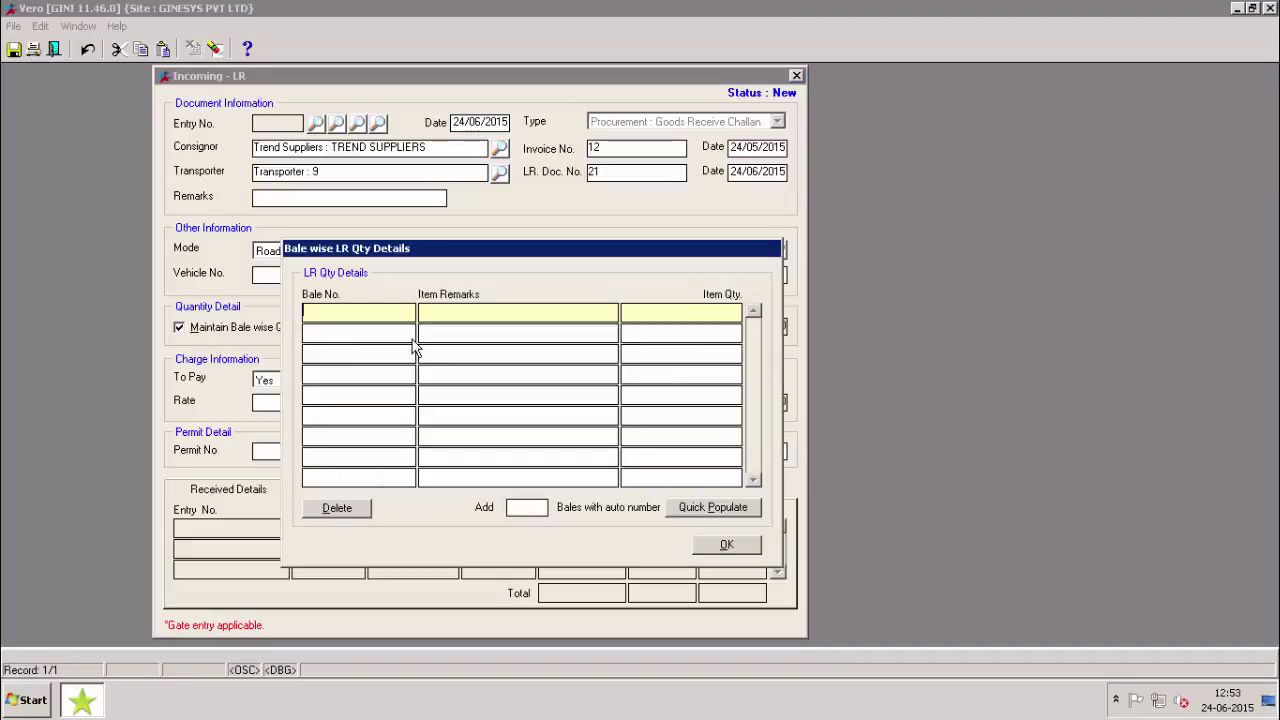
pyautogui.write('12')
pyautogui.write('S')
pyautogui.write('hirts')
pyautogui.write('5')
pyautogui.press('Return')
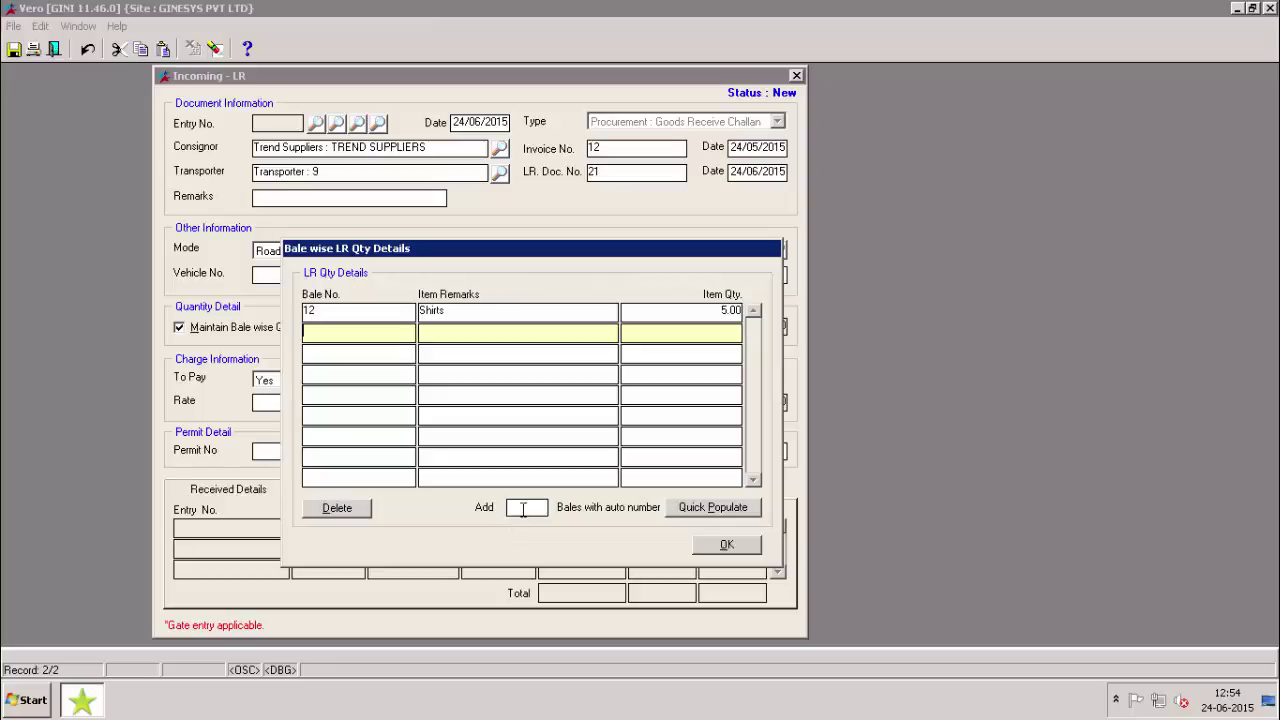
# Step: Add 2 automatically numbered bales to the bale list
pyautogui.doubleClick(523, 508)
pyautogui.write('2')
pyautogui.click(712, 513)
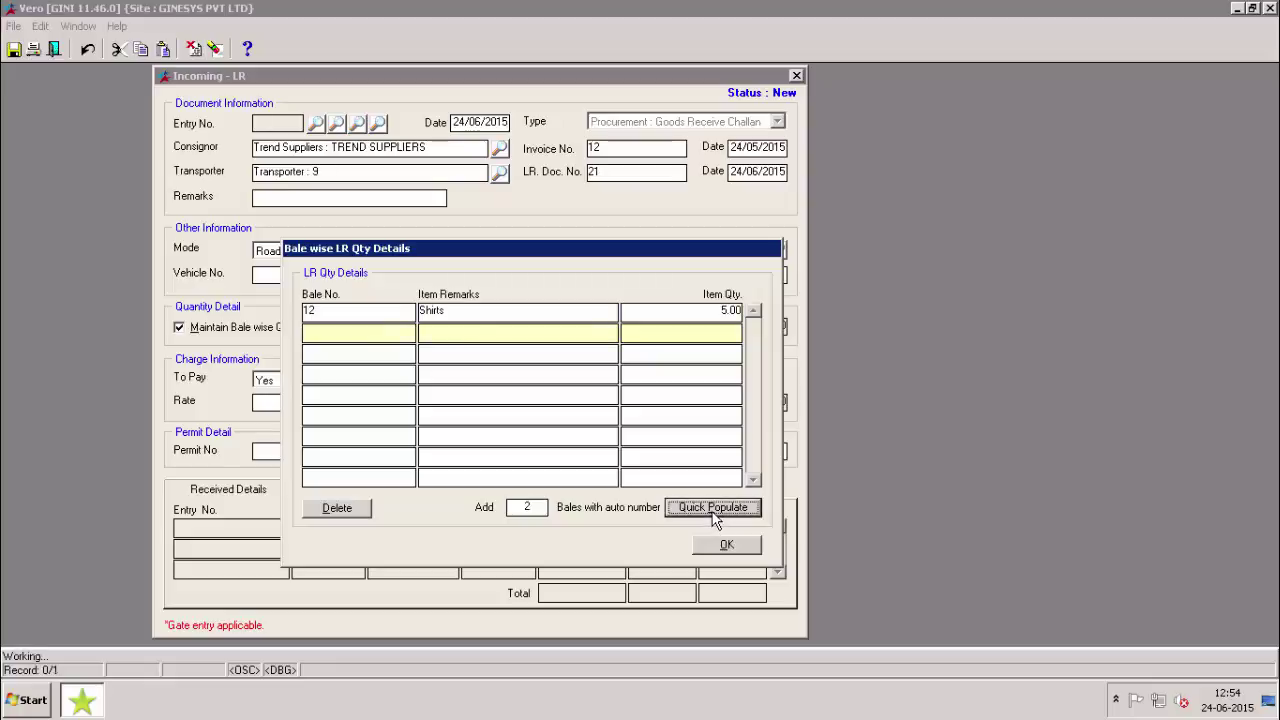
# Step: Describe bale 2 as Jeans with item quantity 10 and bale 3 as Trouser with item quantity 12
pyautogui.click(458, 339)
pyautogui.write('Jean')
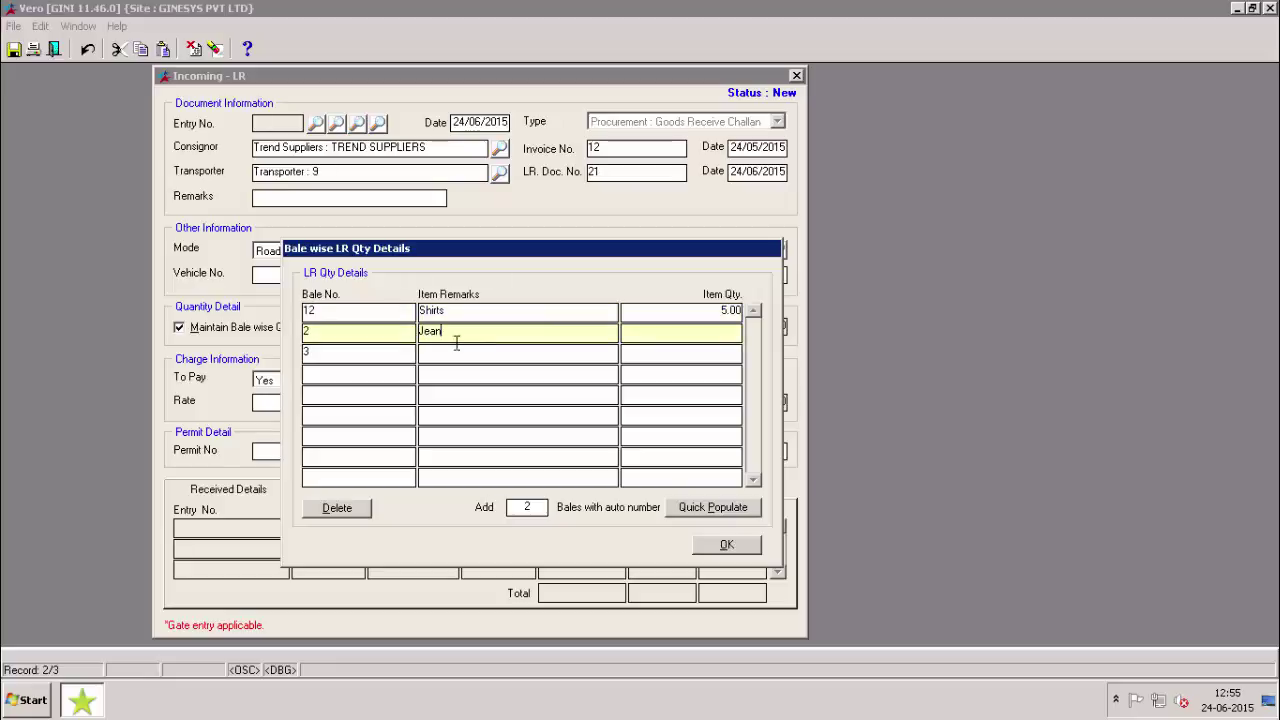
pyautogui.write('s')
pyautogui.press('Tab')
pyautogui.write('10')
pyautogui.press('Tab')
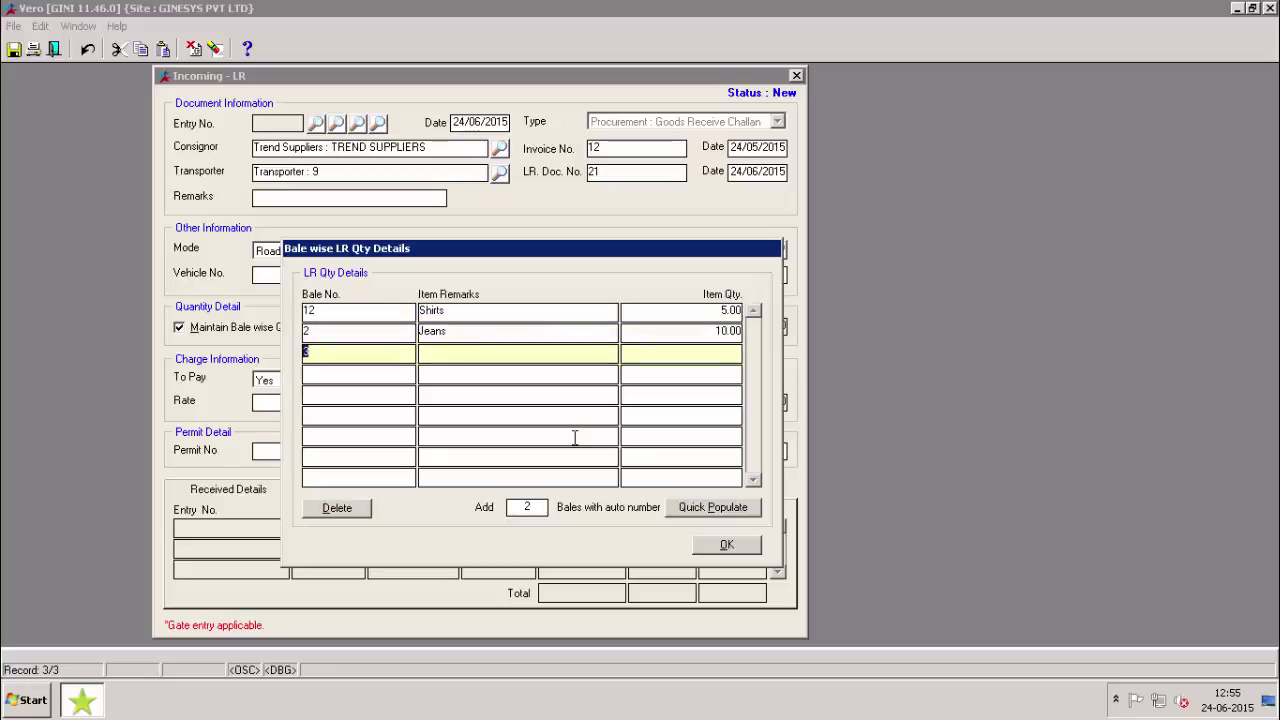
pyautogui.press('Tab')
pyautogui.write('Trouser')
pyautogui.write('12')
# Step: Delete the Shirts bale numbered 12 and accept the remaining bale details
pyautogui.click(360, 311)
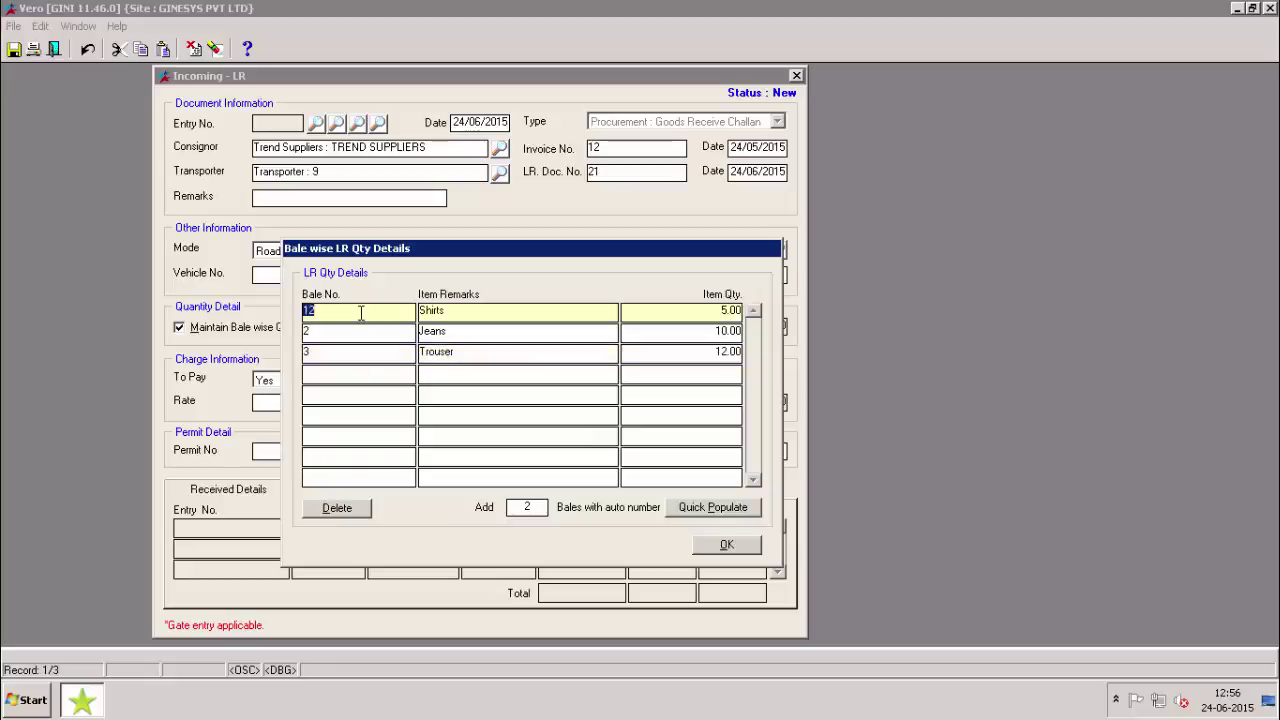
pyautogui.click(337, 509)
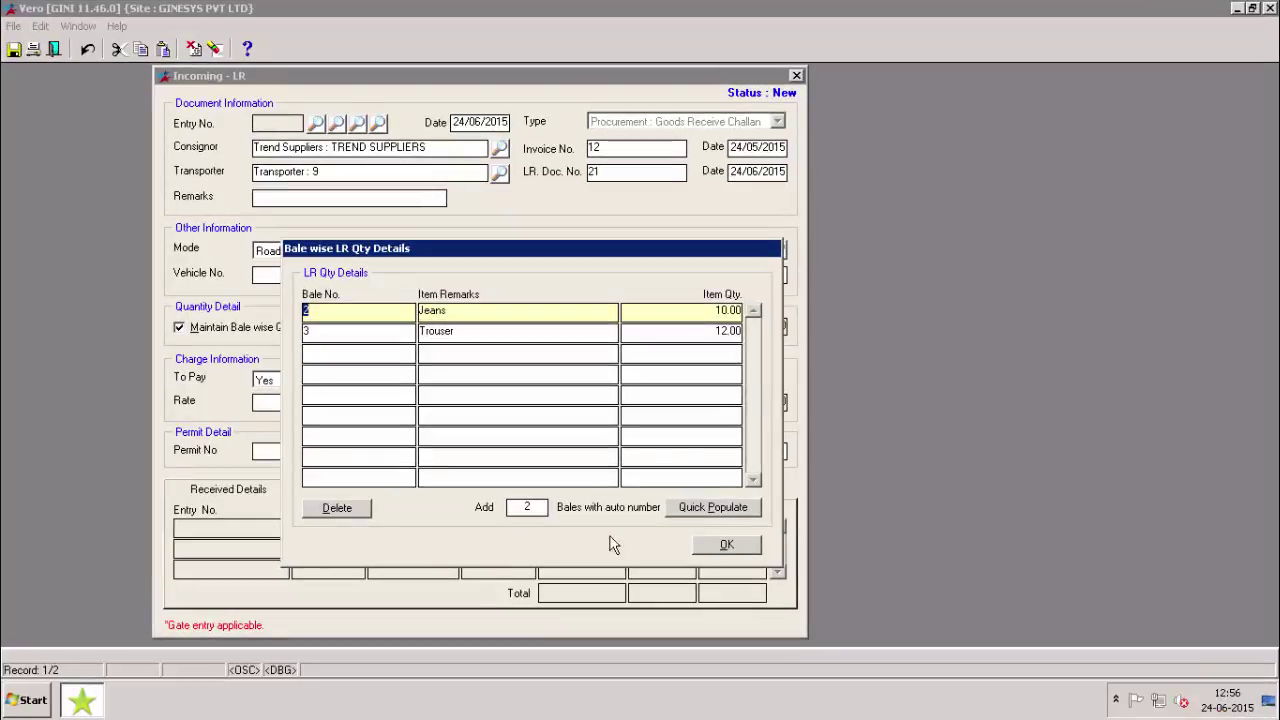
pyautogui.click(705, 542)
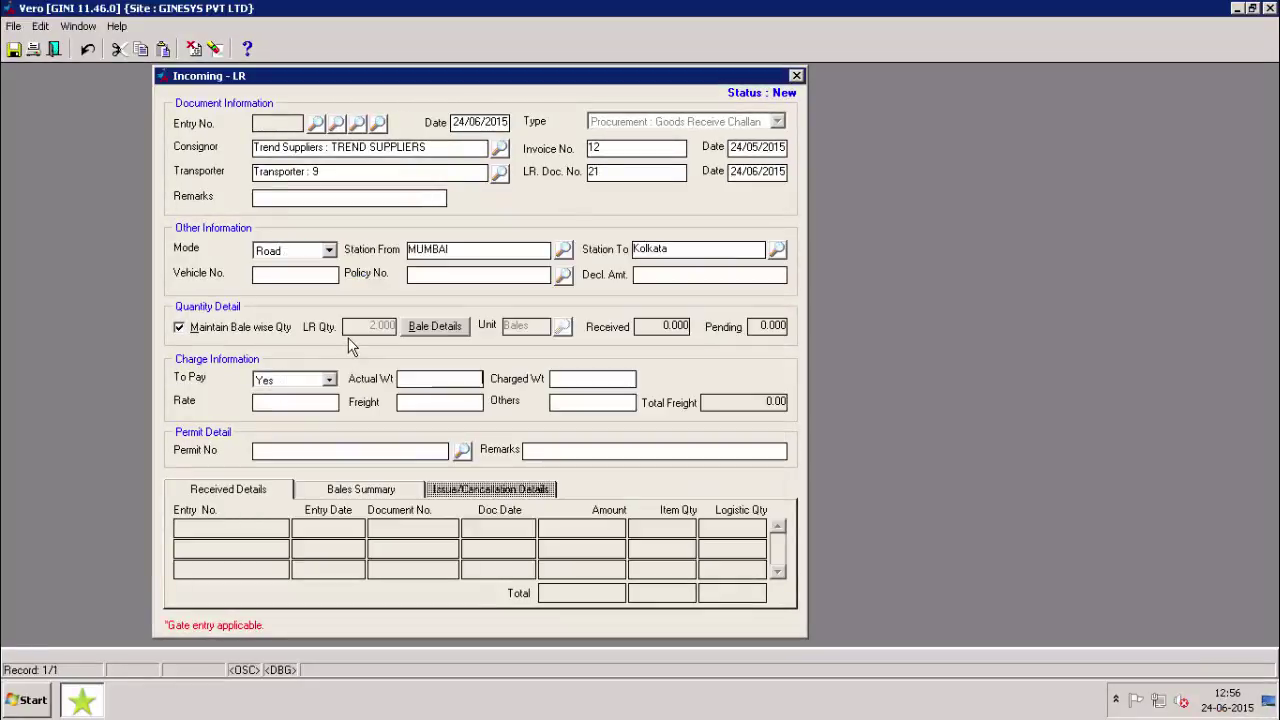
# Step: Set the LR's freight charge to 500 and save the LR entry
pyautogui.click(453, 404)
pyautogui.write('500')
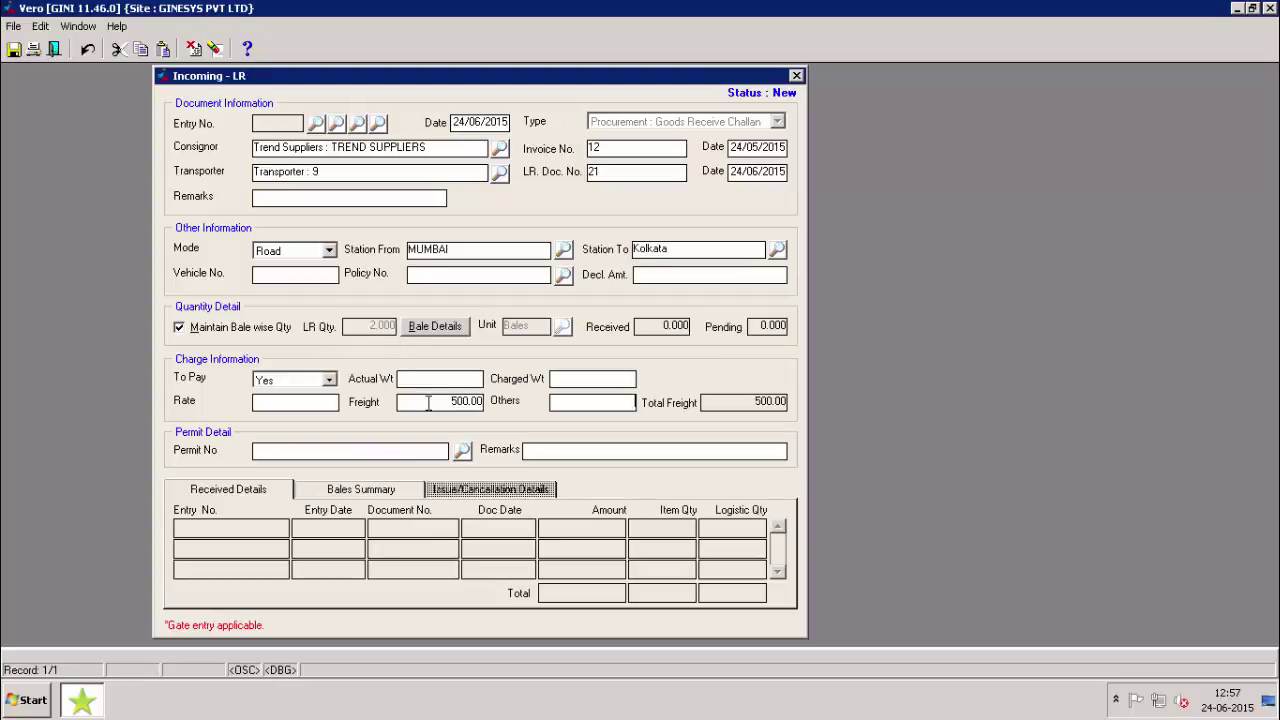
pyautogui.hotkey('ctrl', 's')
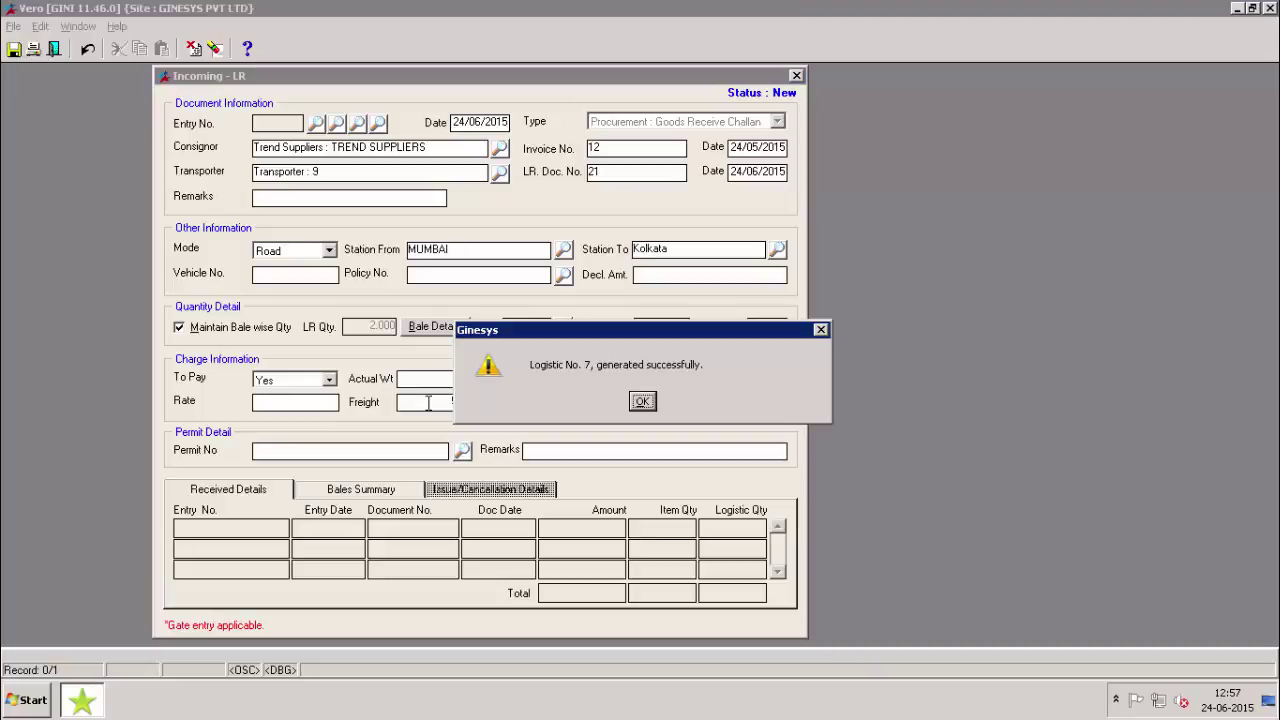
# Step: Acknowledge the saved LR entry and start a new incoming gate entry under Logistics
pyautogui.press('Return')
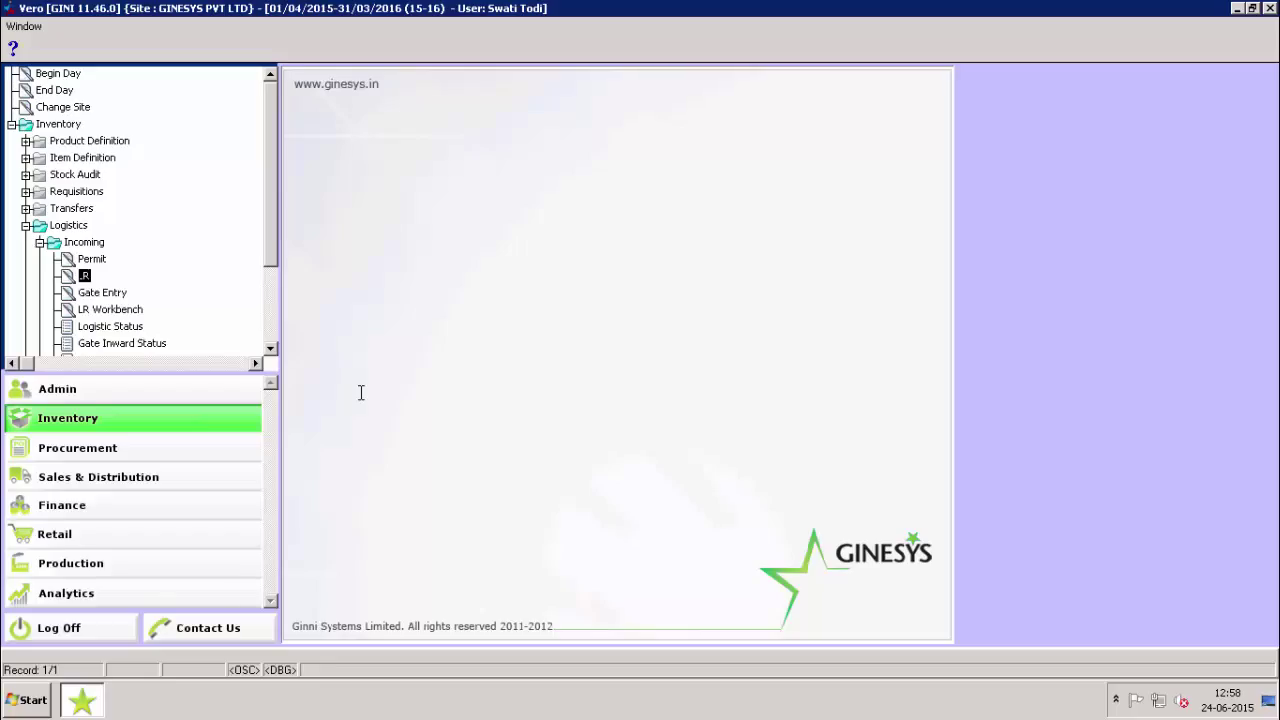
pyautogui.press('Down')
pyautogui.press('Return')
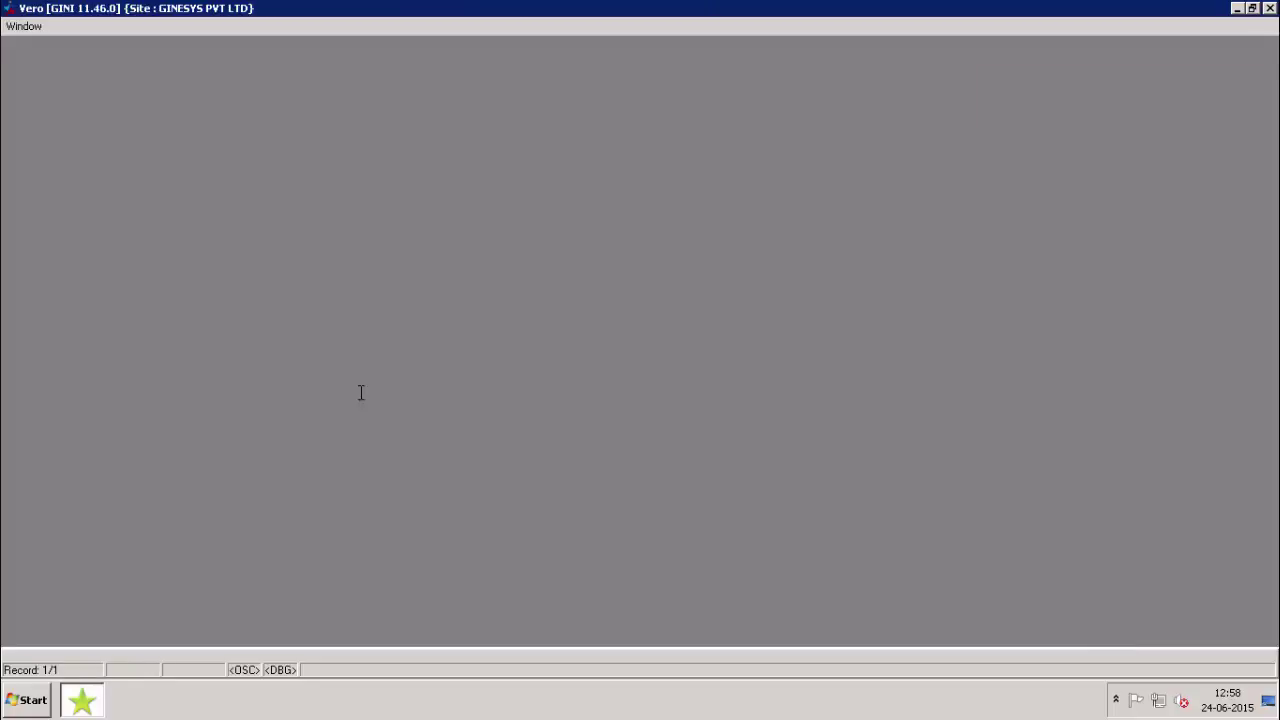
pyautogui.press('Tab')
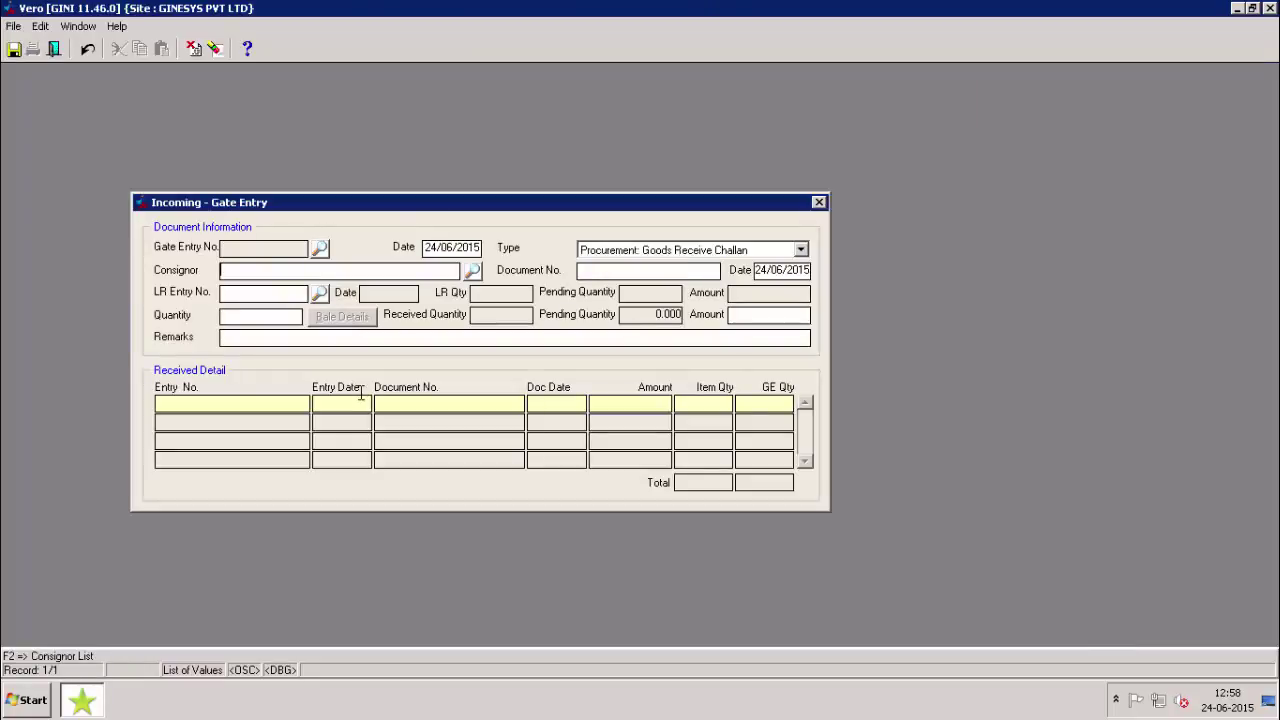
# Step: Set the gate entry's consignor to Trend Suppliers and its document number to 22
pyautogui.press('F2')
pyautogui.press('Down')
pyautogui.press('Return')
pyautogui.write('22')
pyautogui.press('Tab')
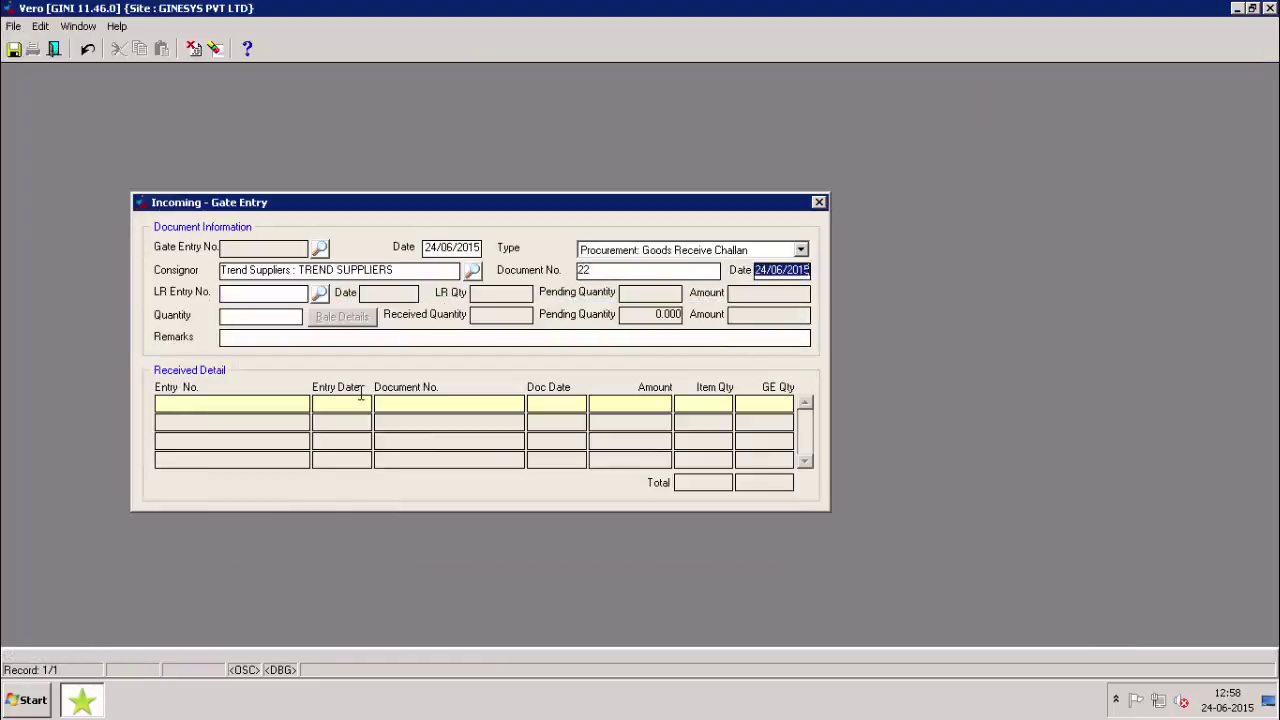
pyautogui.press('Tab')
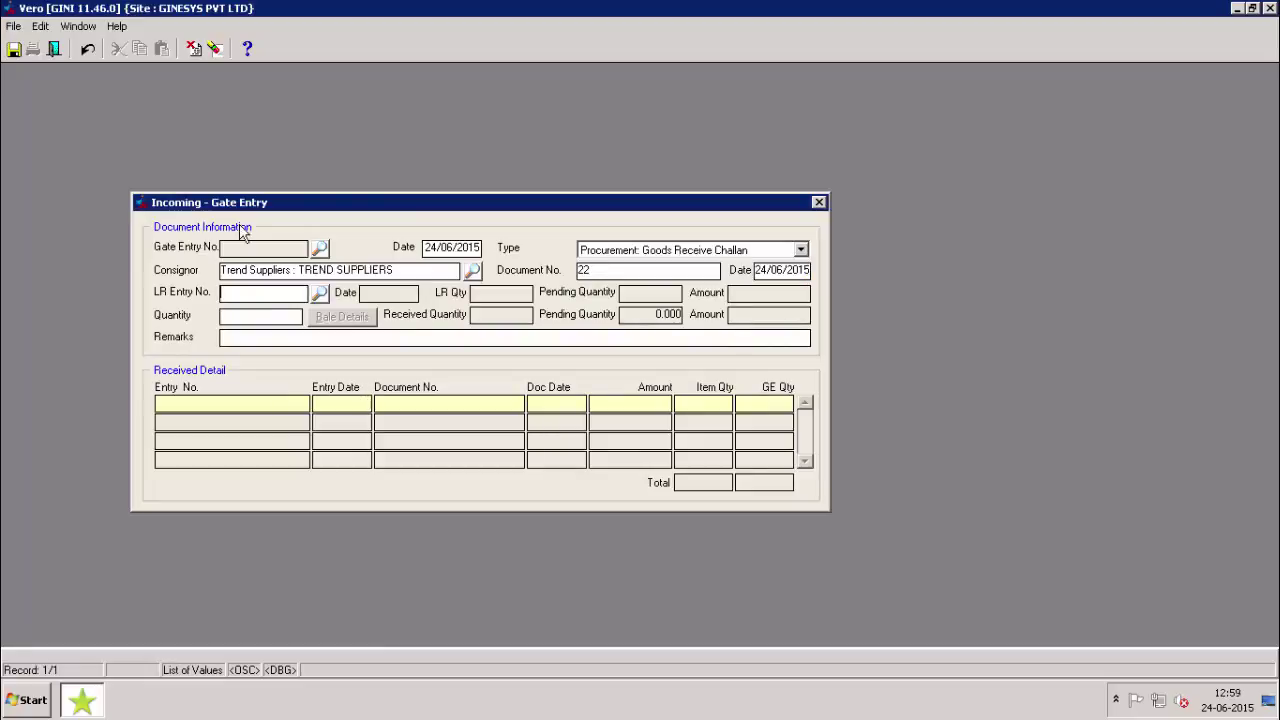
# Step: Receive bales 2 (Jeans) and 3 (Trouser) of LR entry 7 in the gate entry and save it
pyautogui.press('F2')
pyautogui.press('Escape')
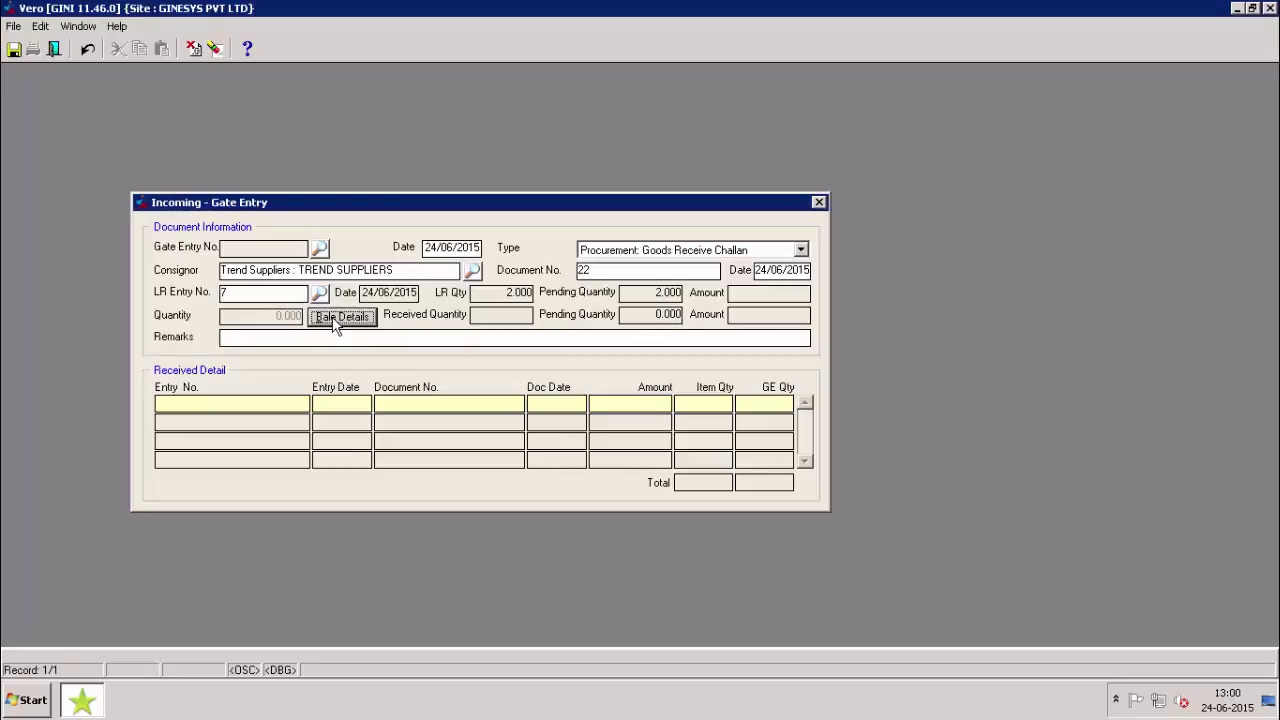
pyautogui.click(340, 317)
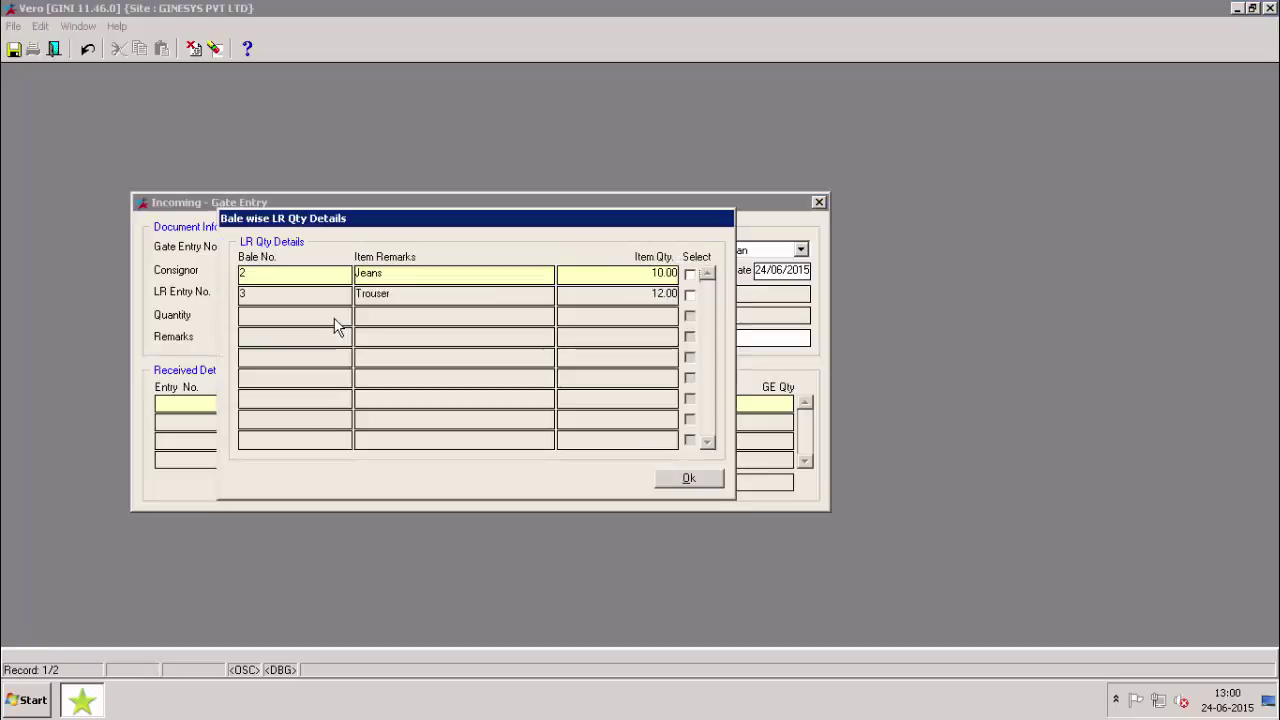
pyautogui.click(689, 277)
pyautogui.click(688, 295)
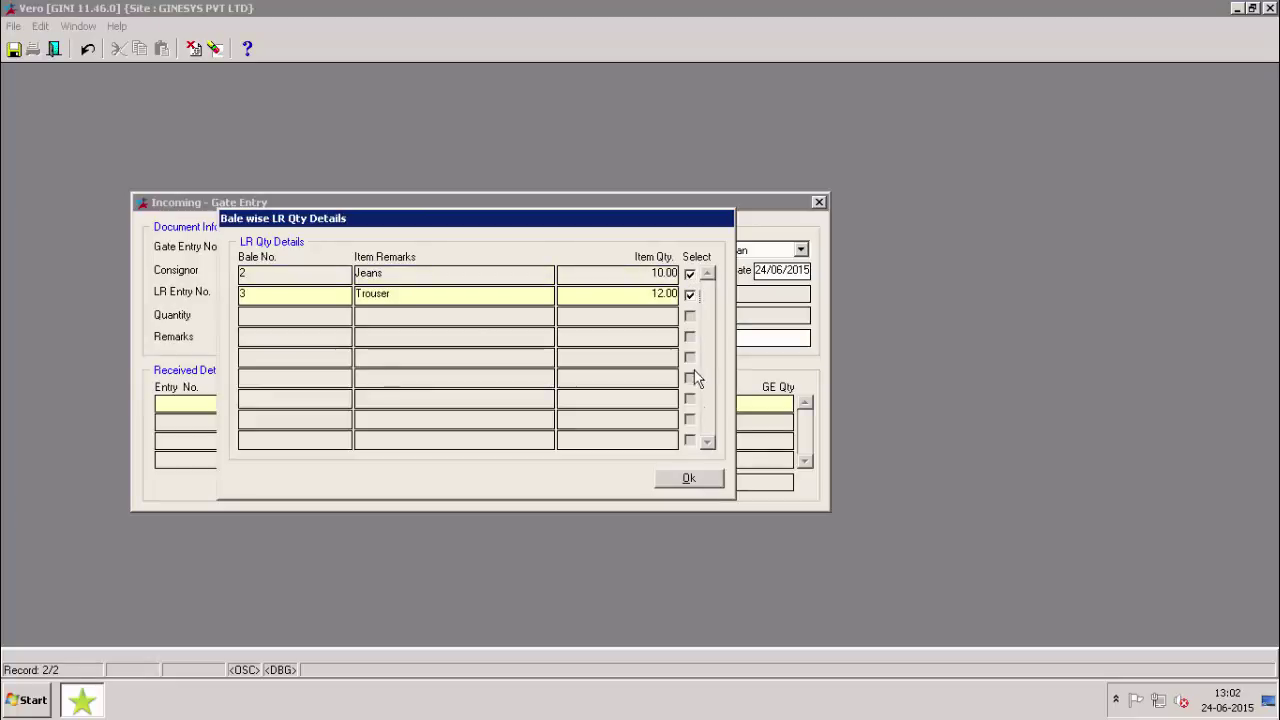
pyautogui.click(688, 480)
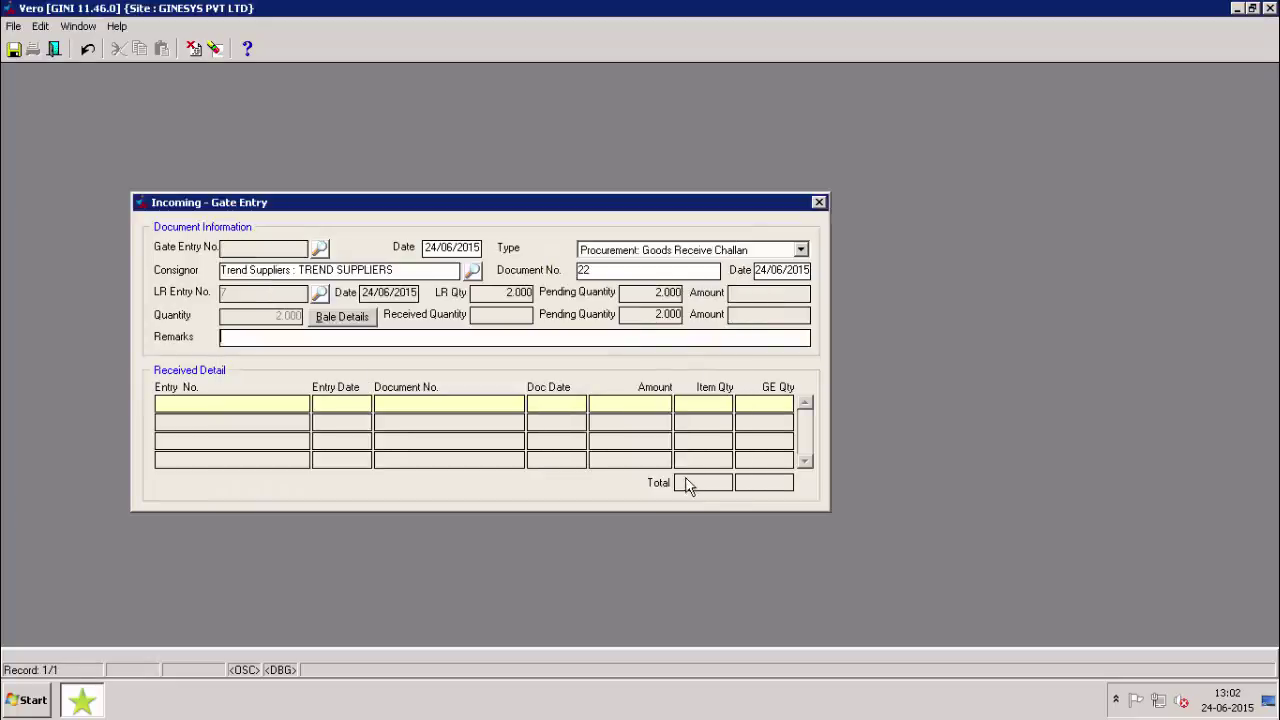
pyautogui.hotkey('ctrl', 's')
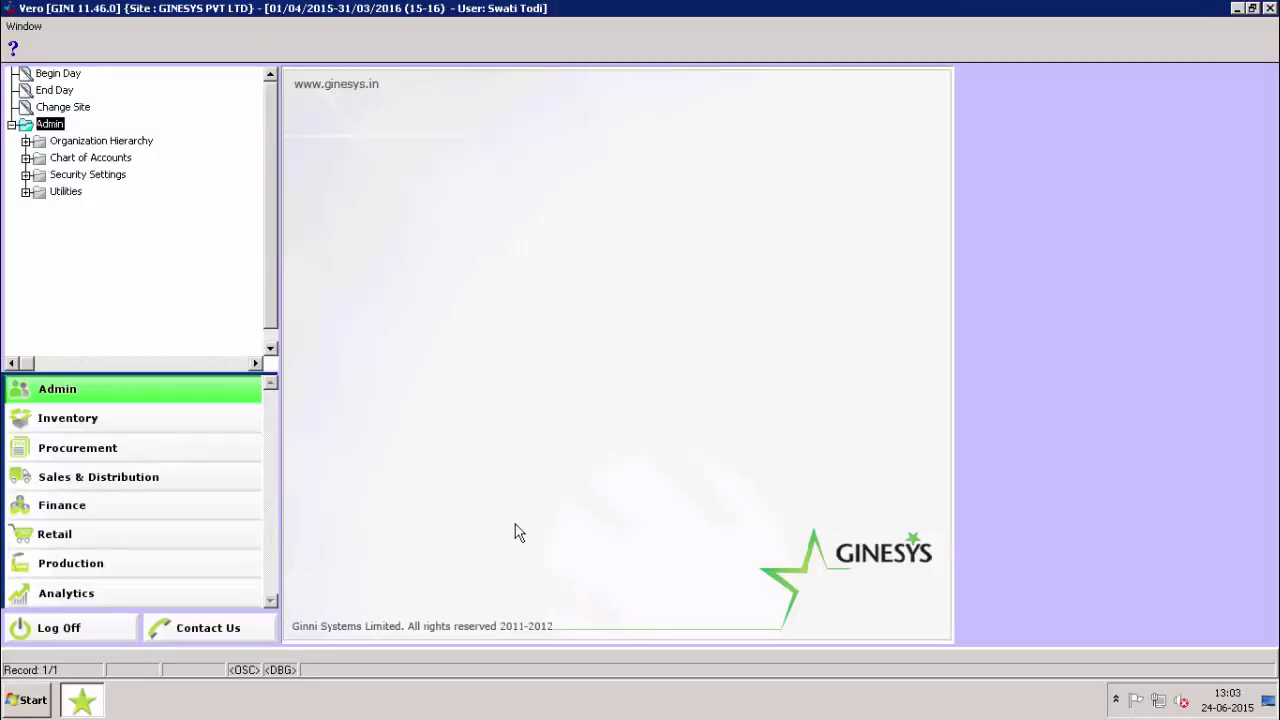
# Step: Start a new procurement Goods Receive Challan with an automatic receipt number
pyautogui.click(130, 448)
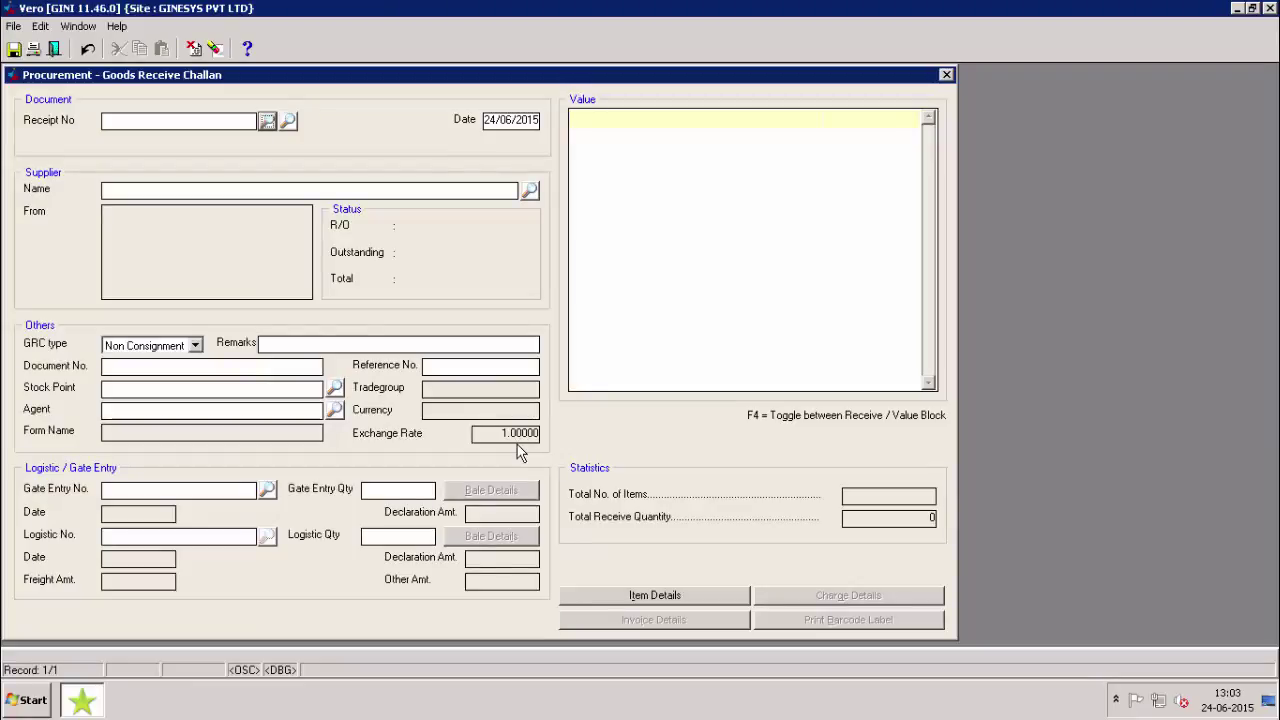
pyautogui.press('Return')
pyautogui.press('Return')
# Step: Set the challan's supplier to Trend Suppliers and its stock point to Warehouse
pyautogui.press('F9')
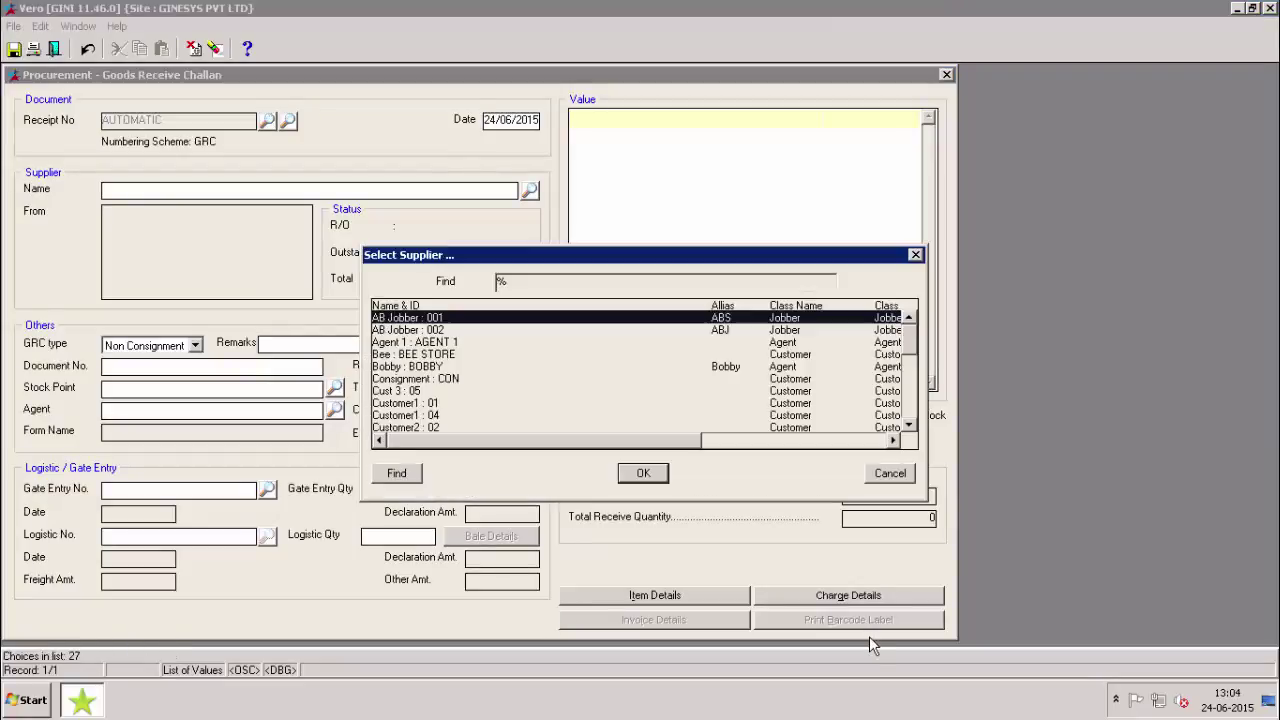
pyautogui.write('t')
pyautogui.press('Down')
pyautogui.press('Down')
pyautogui.press('Down')
pyautogui.press('Return')
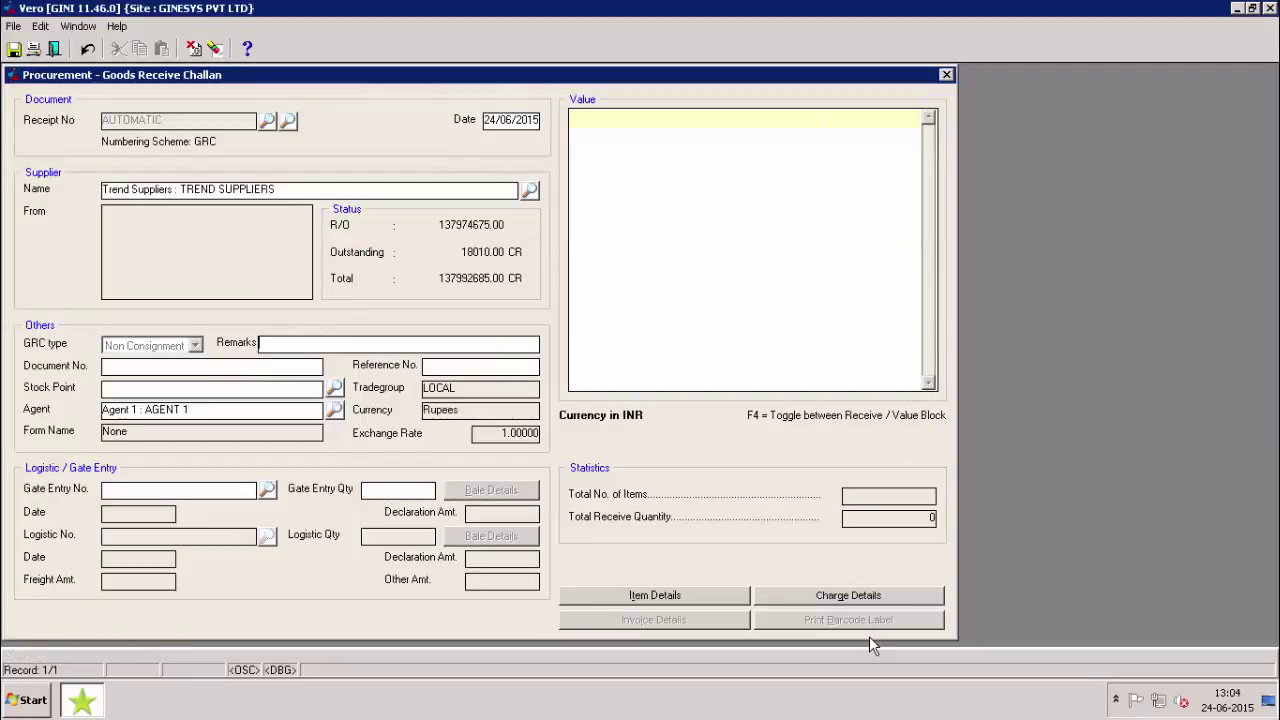
pyautogui.press('Return')
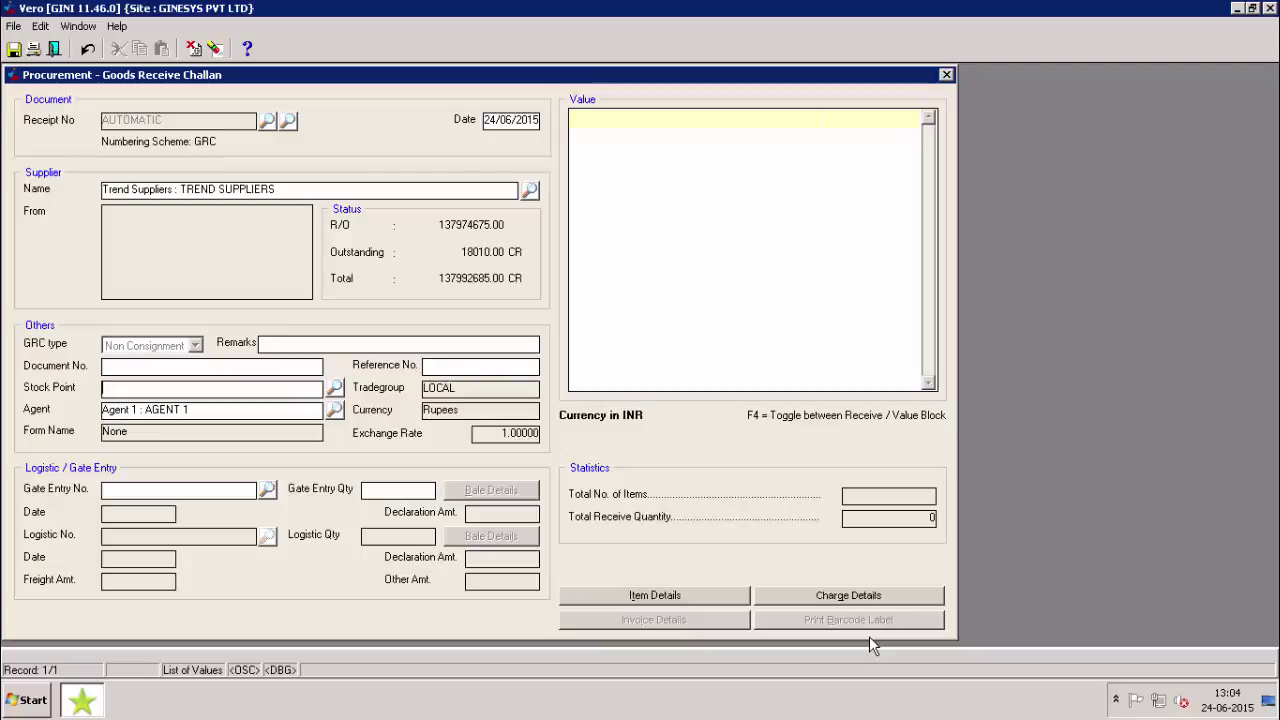
pyautogui.press('Return')
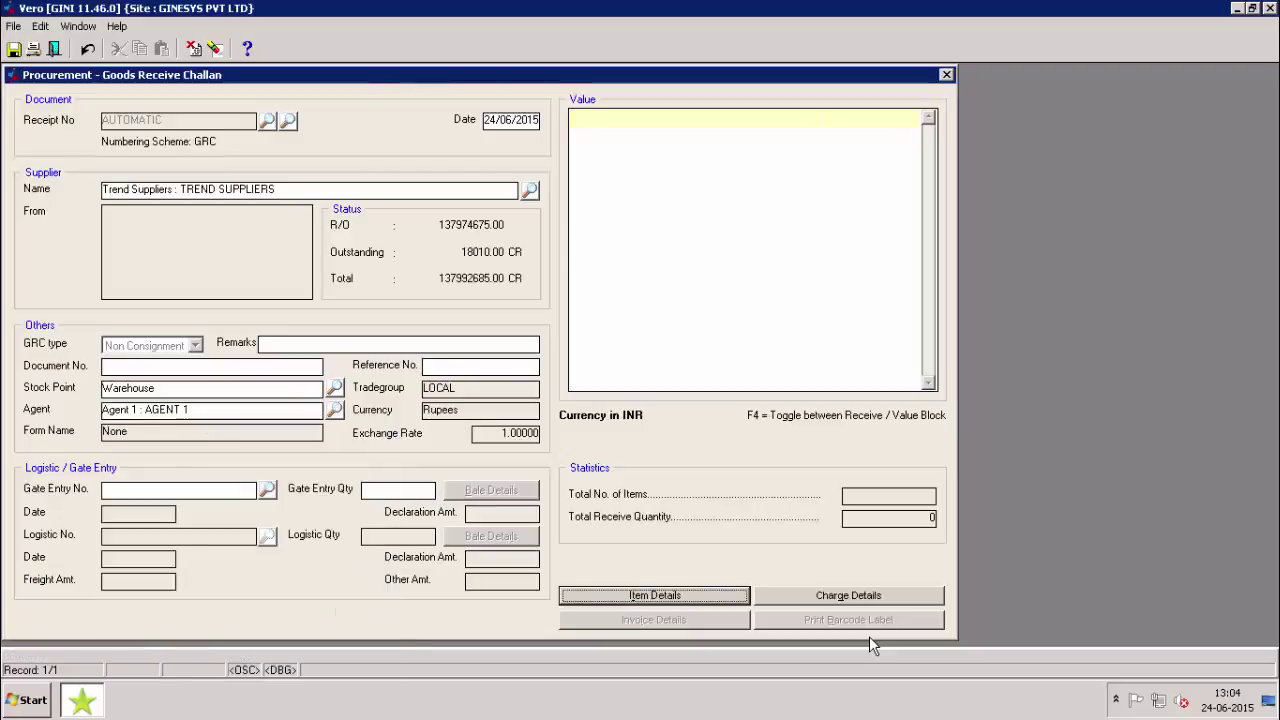
# Step: Add item MSC001 with quantity 5 through Quick Scan and calculate the challan's Term1 charges for the LOCAL trade group
pyautogui.press('Return')
pyautogui.press('F7')
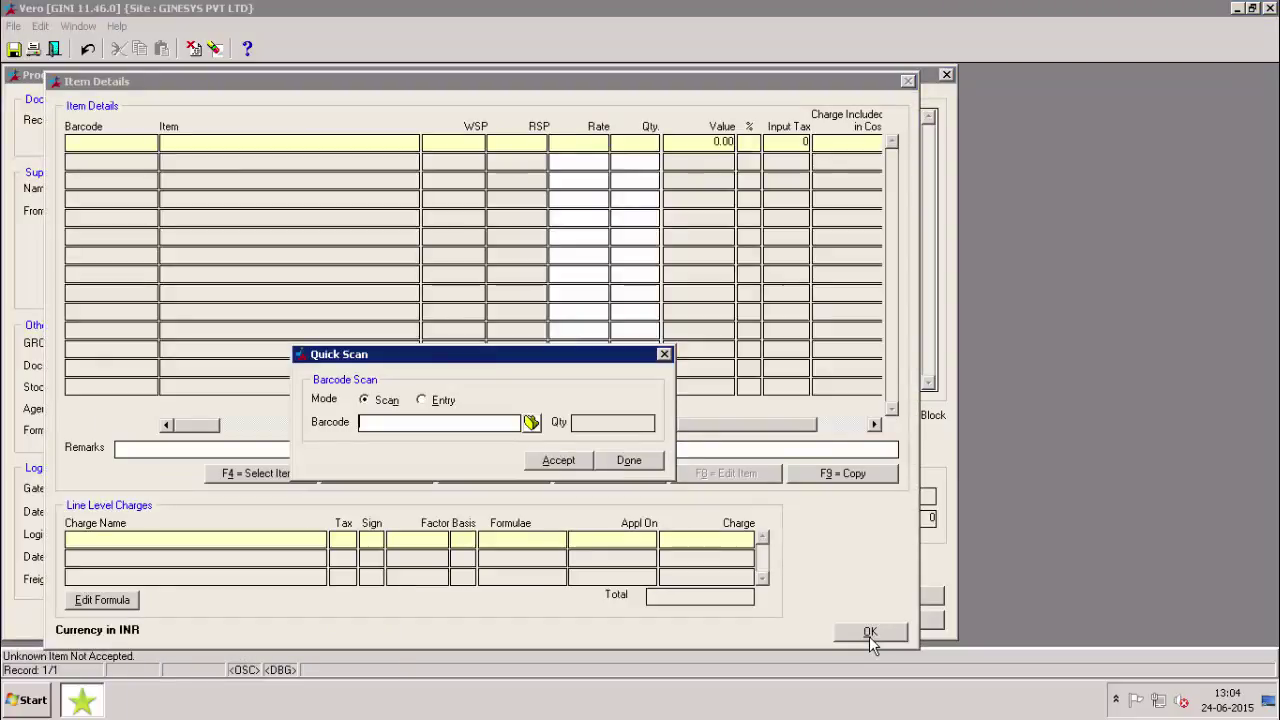
pyautogui.write('msc001')
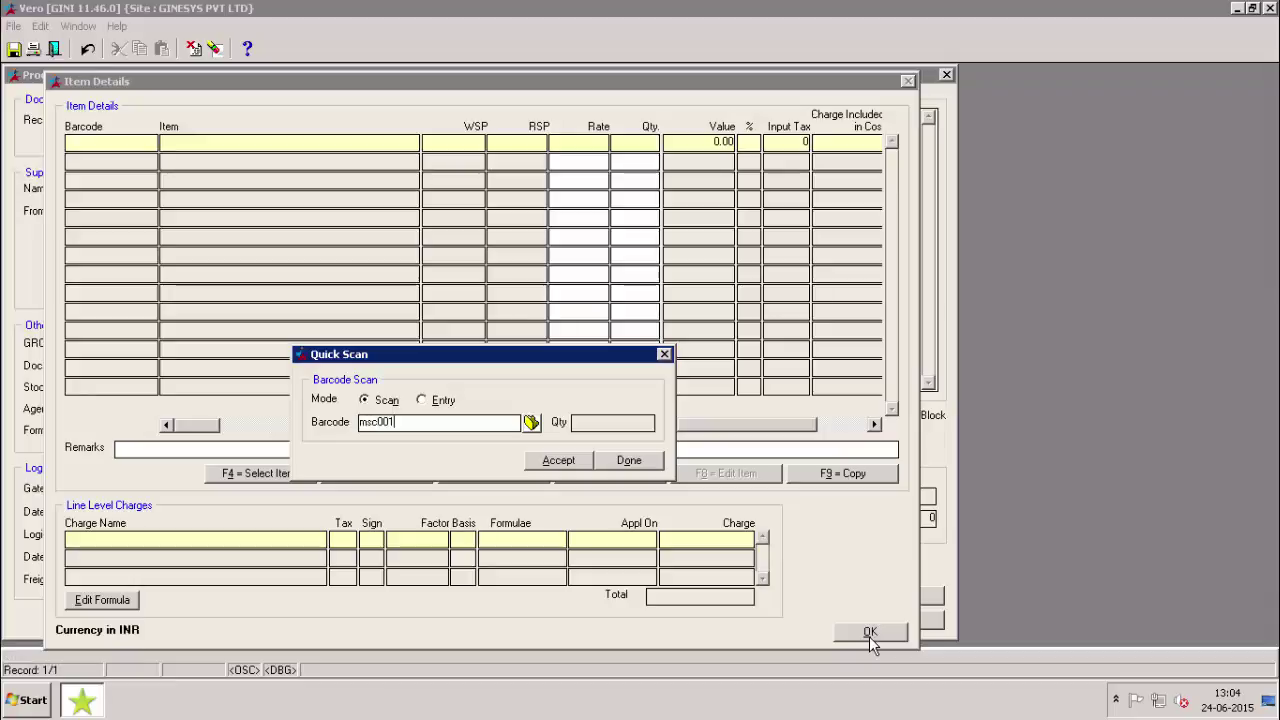
pyautogui.press('Return')
pyautogui.press('Tab')
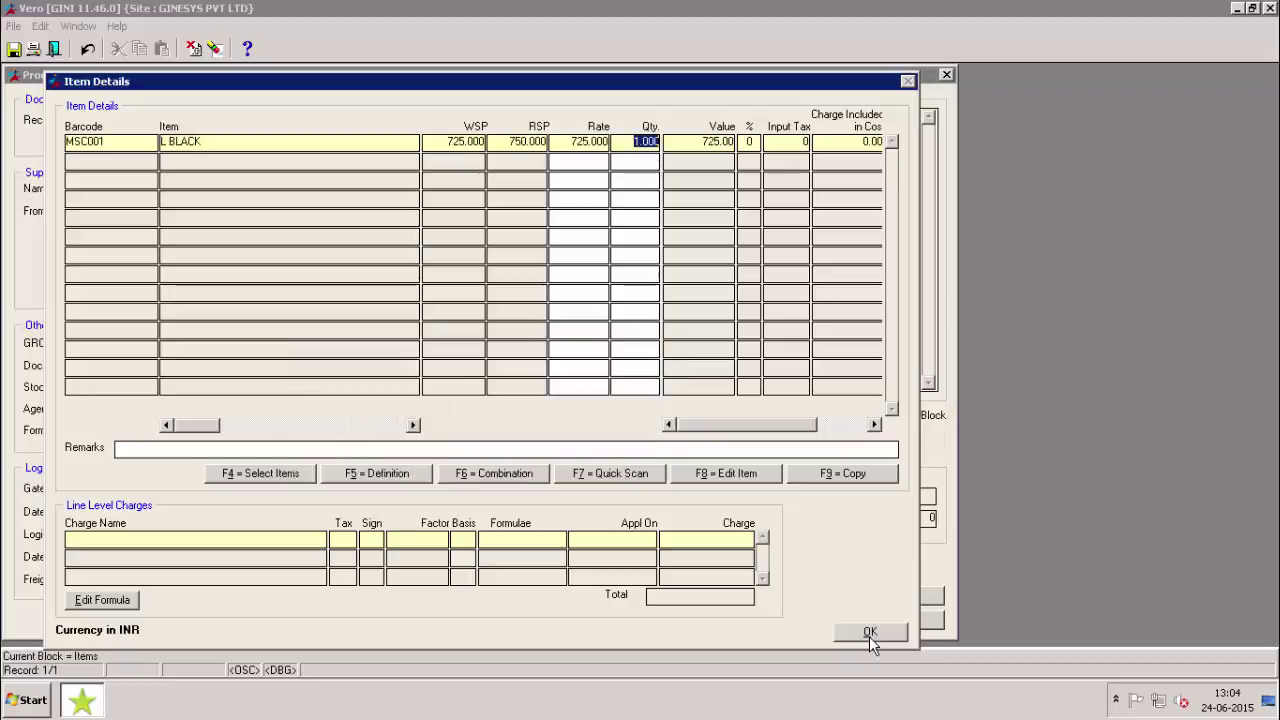
pyautogui.write('5')
pyautogui.click(870, 632)
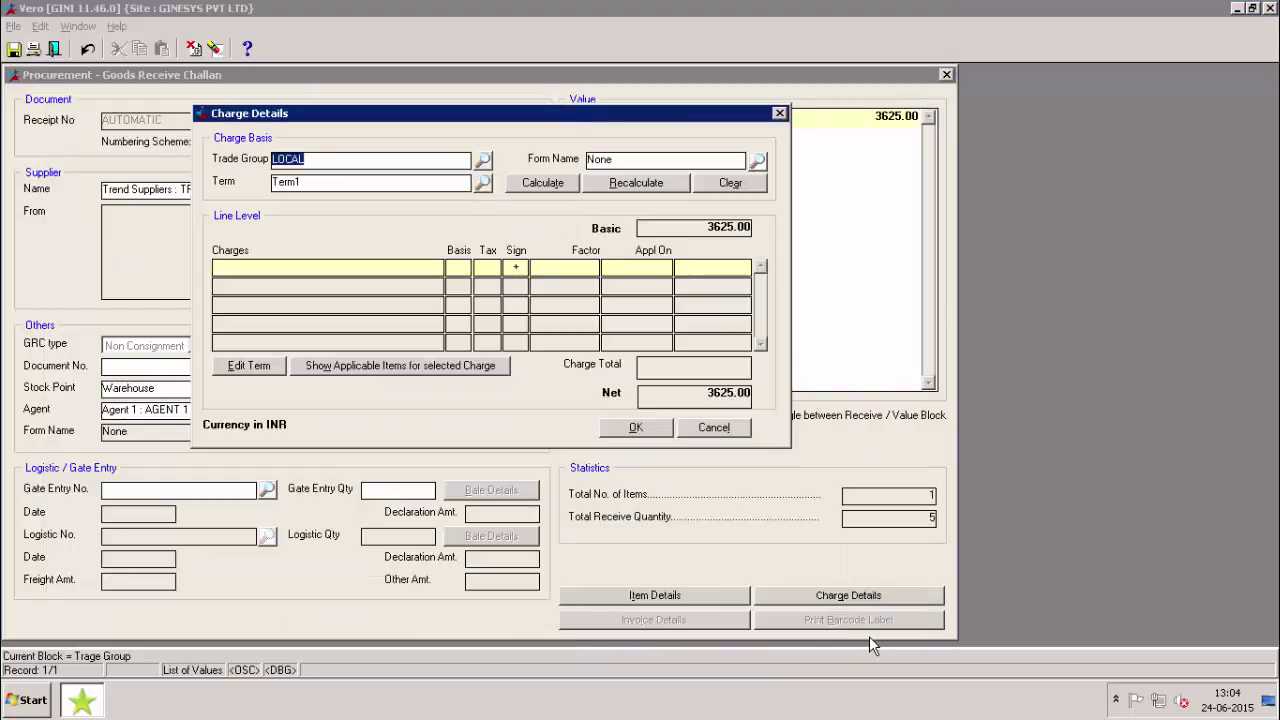
pyautogui.hotkey('alt', 'c')
pyautogui.hotkey('alt', 'o')
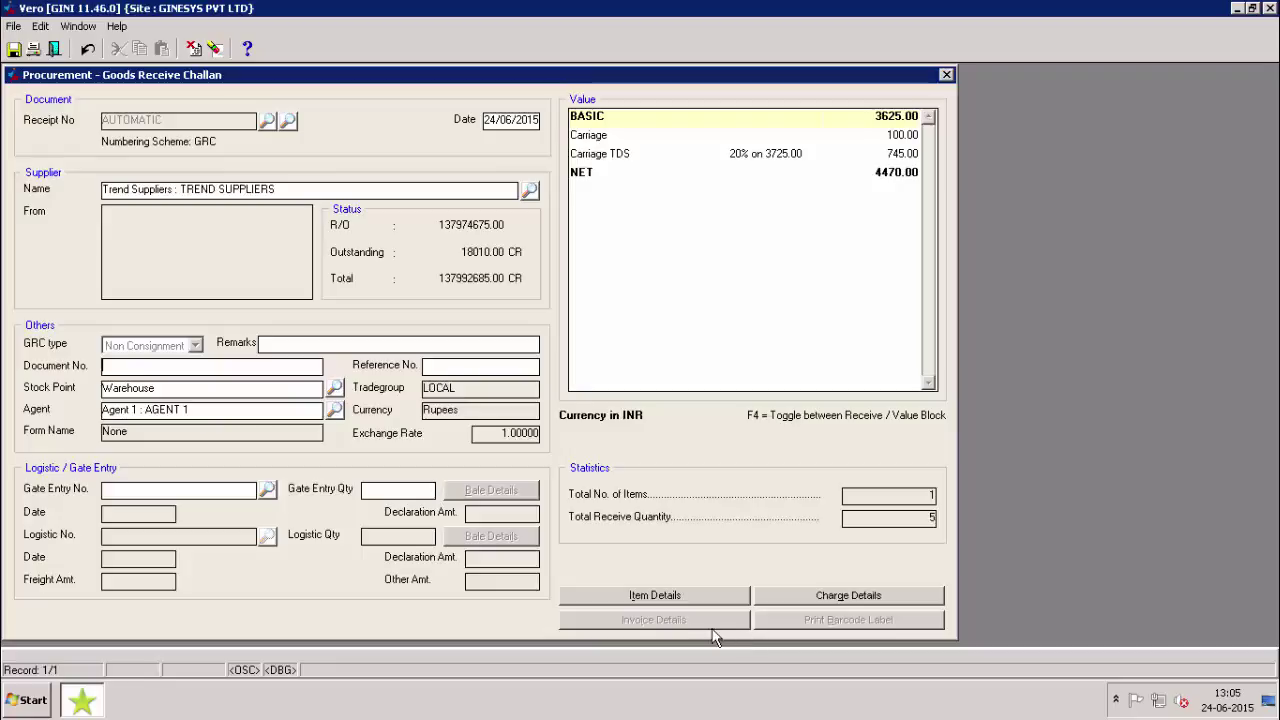
# Step: Tag bale 2 (Jeans) of gate entry 6 to the challan and save the challan
pyautogui.click(267, 490)
pyautogui.doubleClick(551, 279)
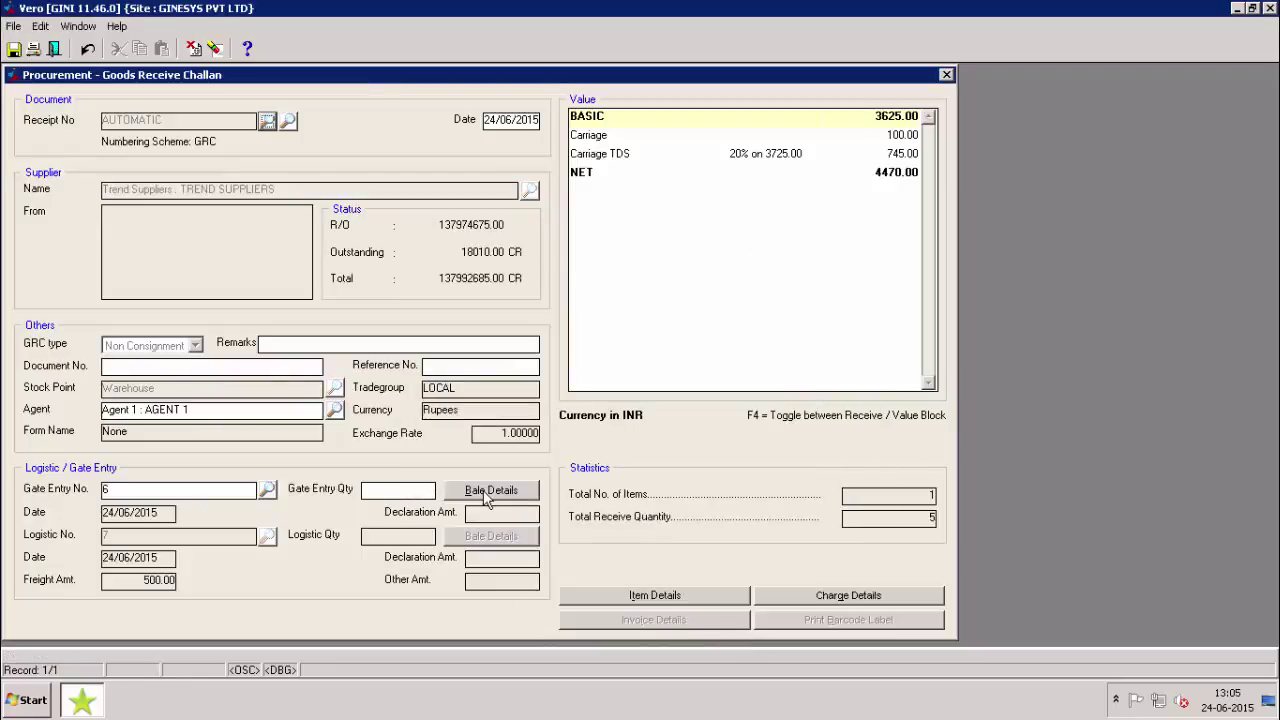
pyautogui.click(488, 491)
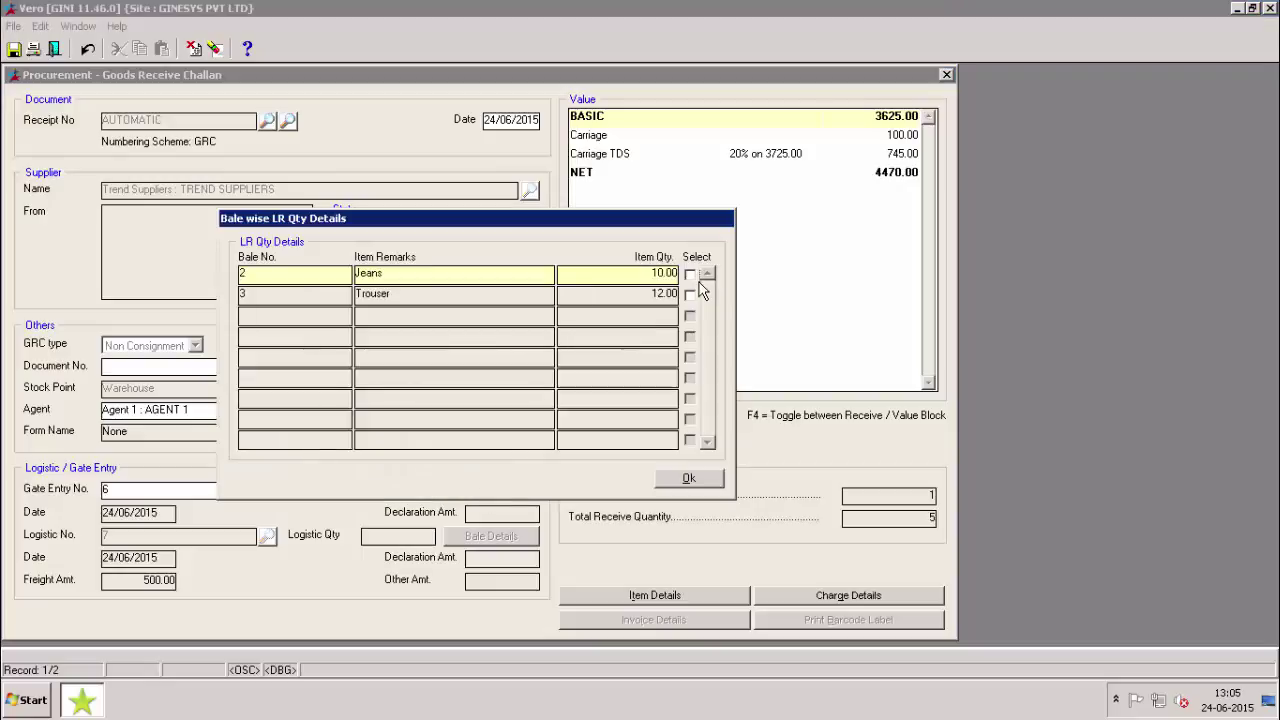
pyautogui.click(690, 274)
pyautogui.click(689, 479)
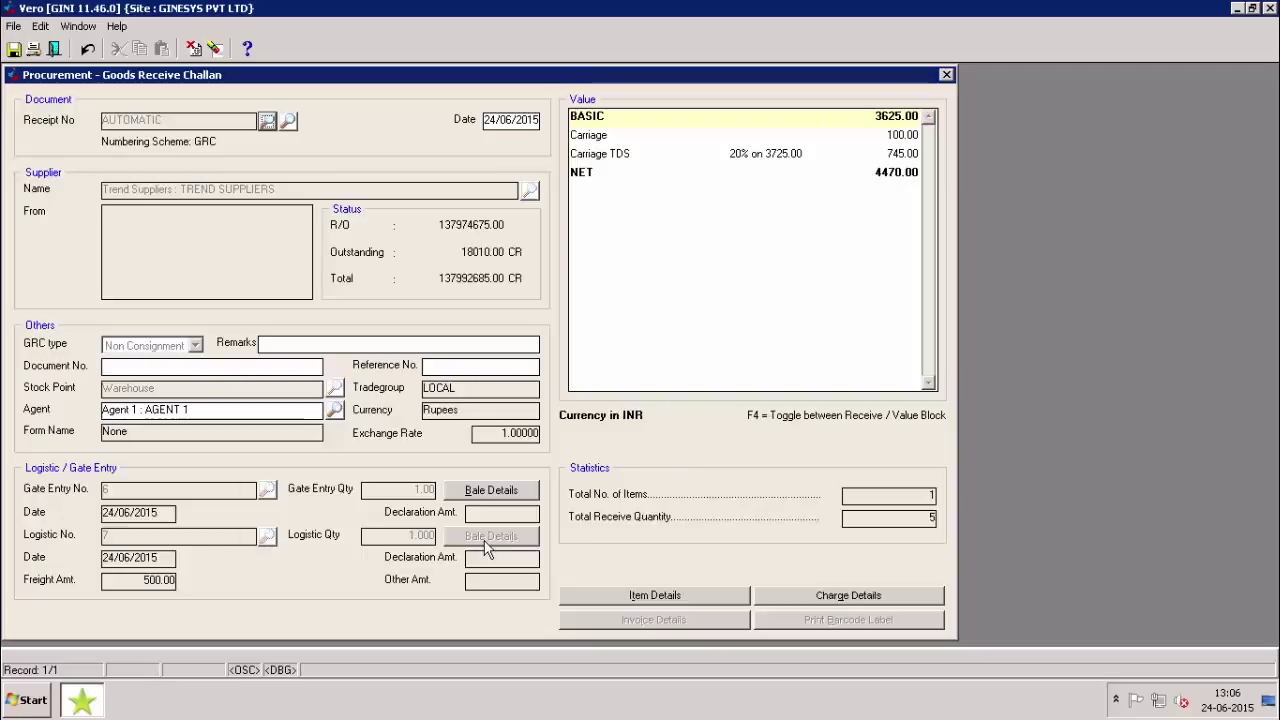
pyautogui.press('F10')
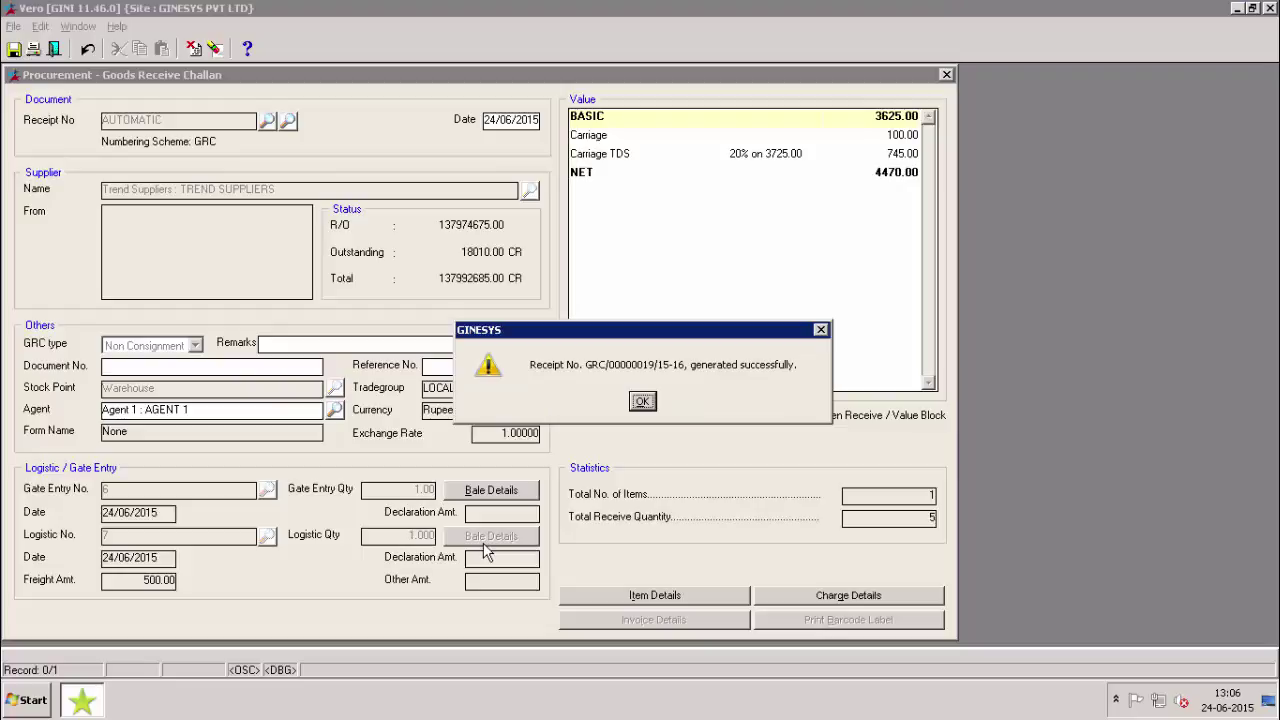
pyautogui.press('Return')
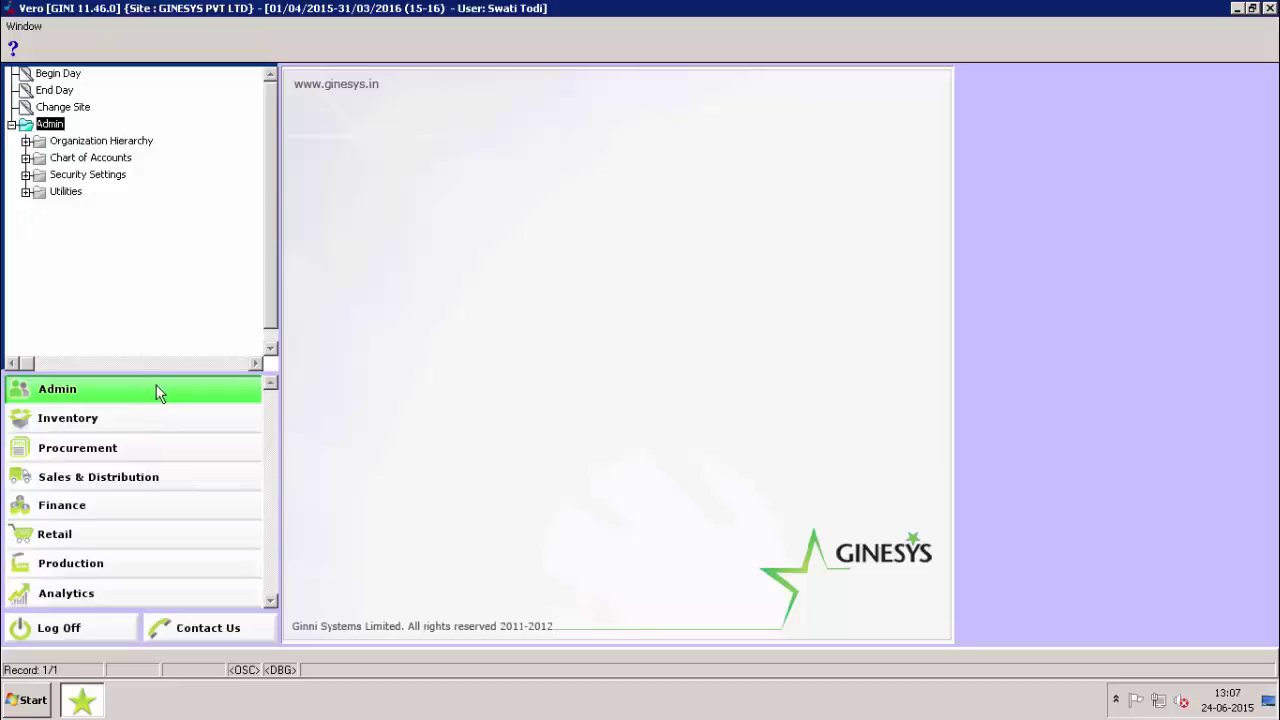
# Step: Reopen incoming LR entry 7 and examine the gate entry and GRC details in its bales summary
pyautogui.click(150, 418)
pyautogui.click(27, 226)
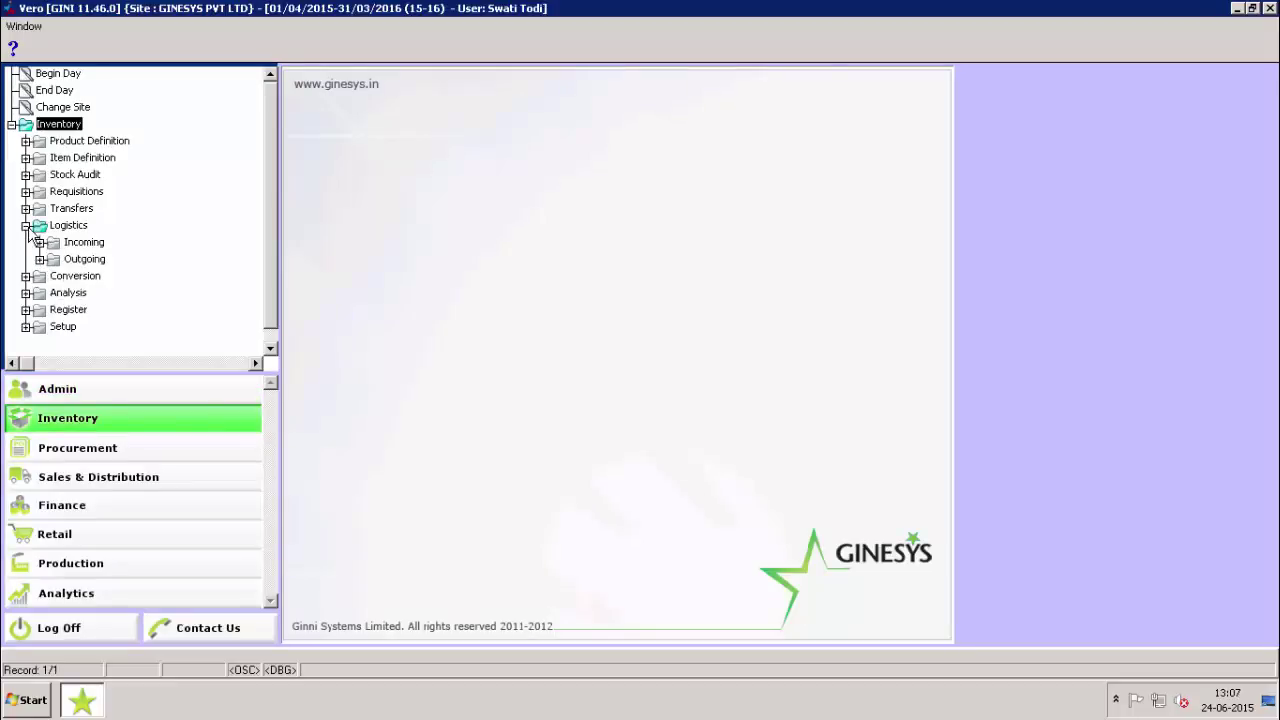
pyautogui.click(40, 242)
pyautogui.doubleClick(82, 278)
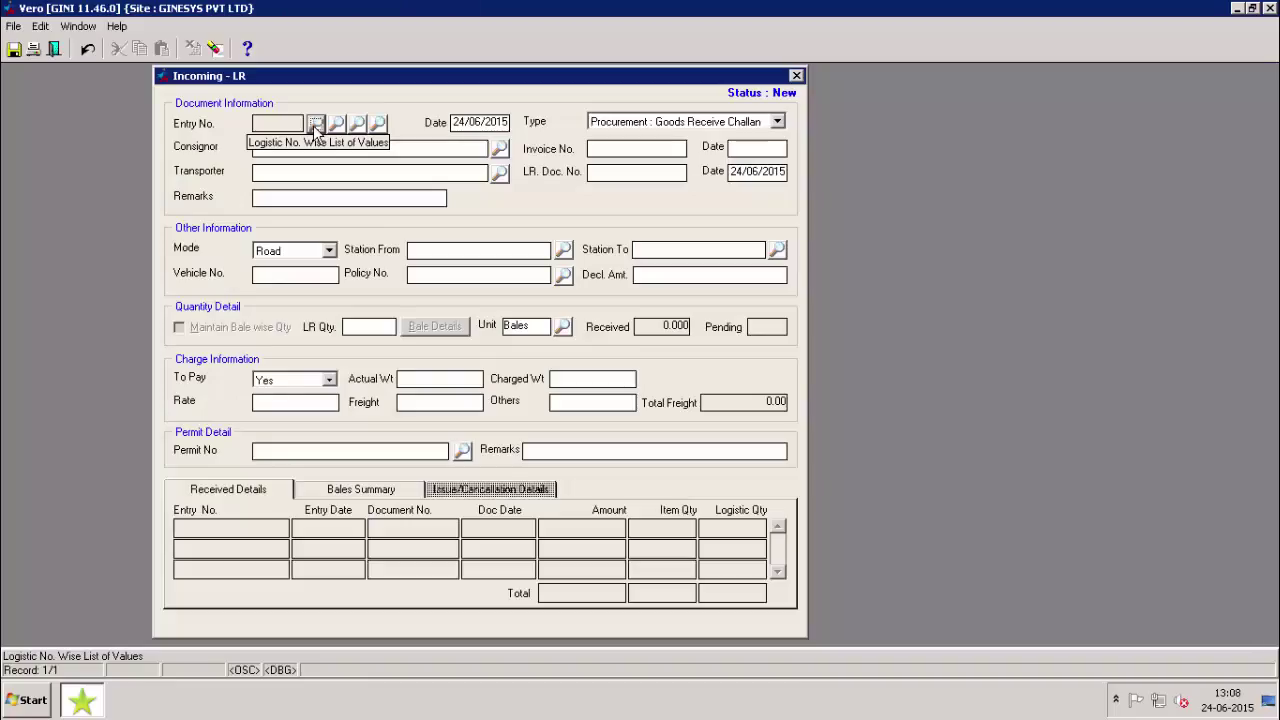
pyautogui.click(313, 124)
pyautogui.press('Return')
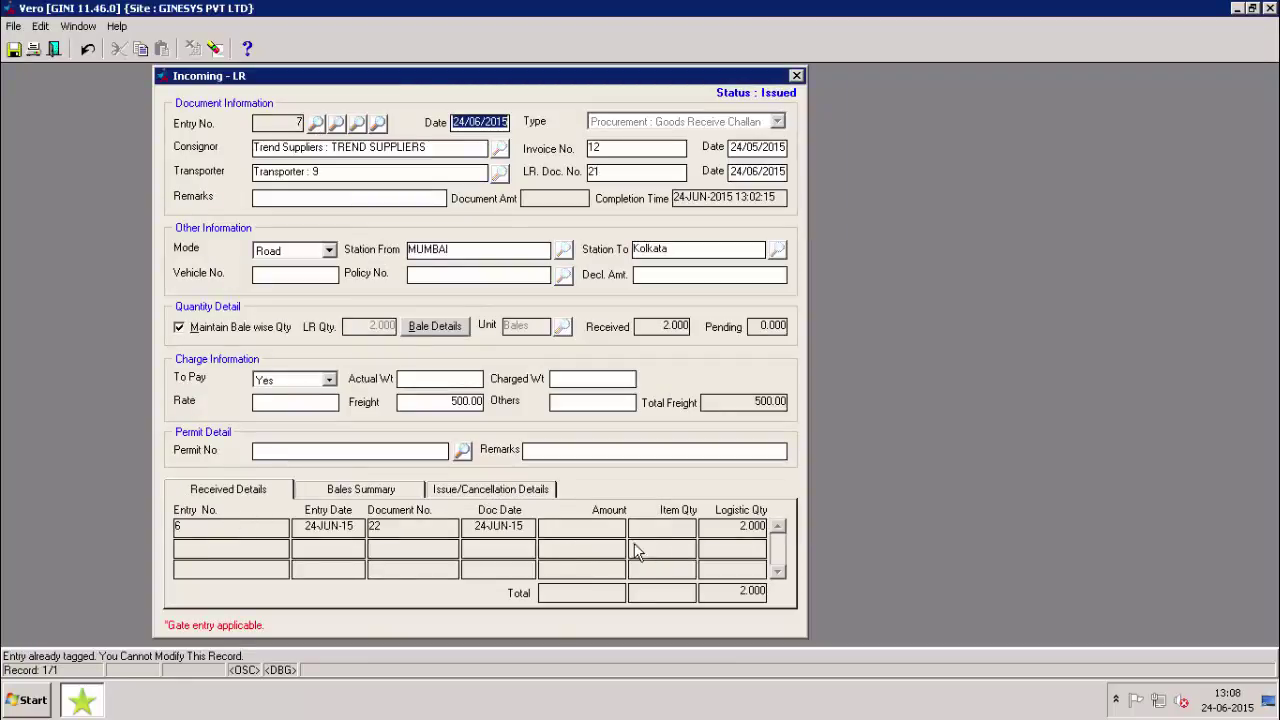
pyautogui.click(381, 497)
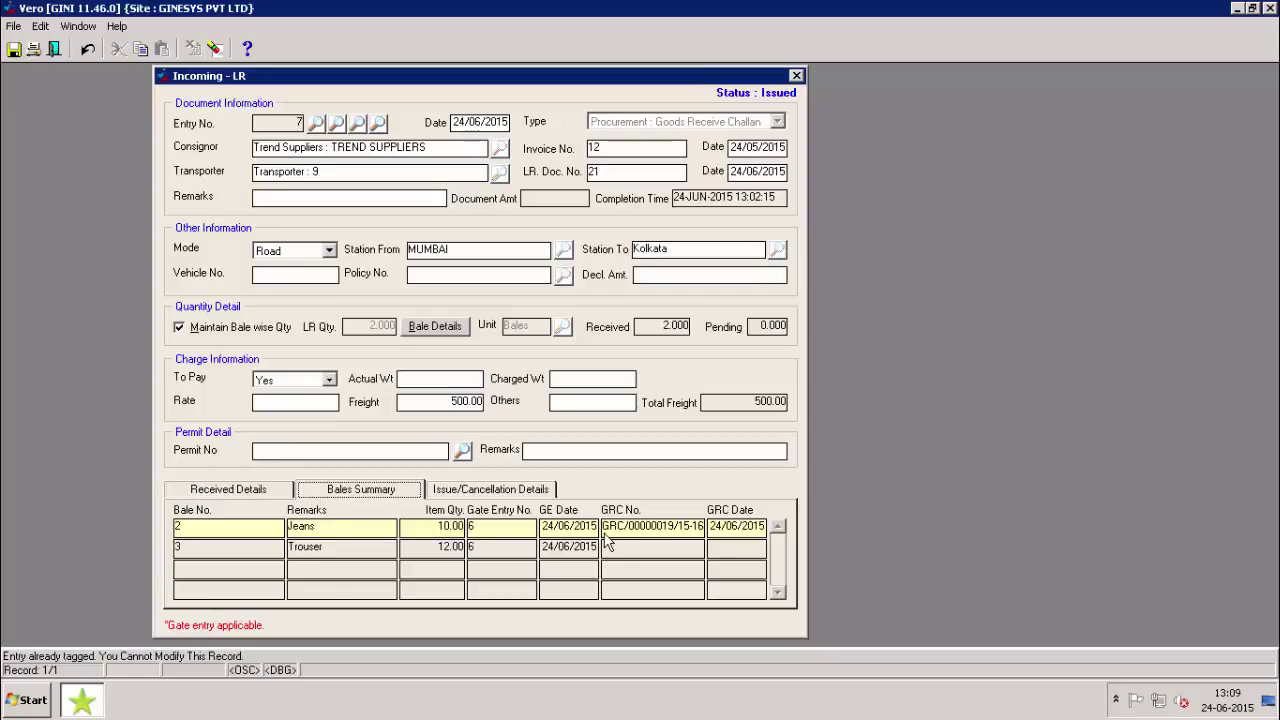
# Step: Try to turn off bale-wise quantity maintenance for LR entry 7
pyautogui.click(182, 332)
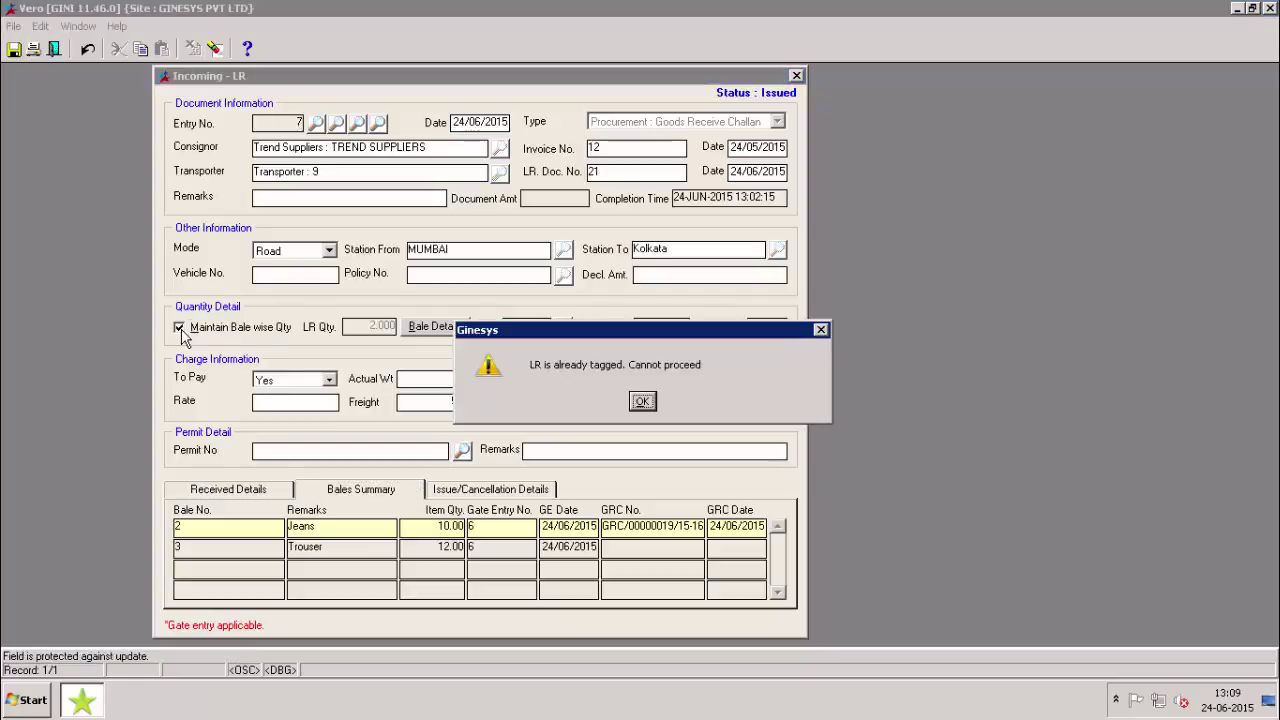
pyautogui.click(643, 401)
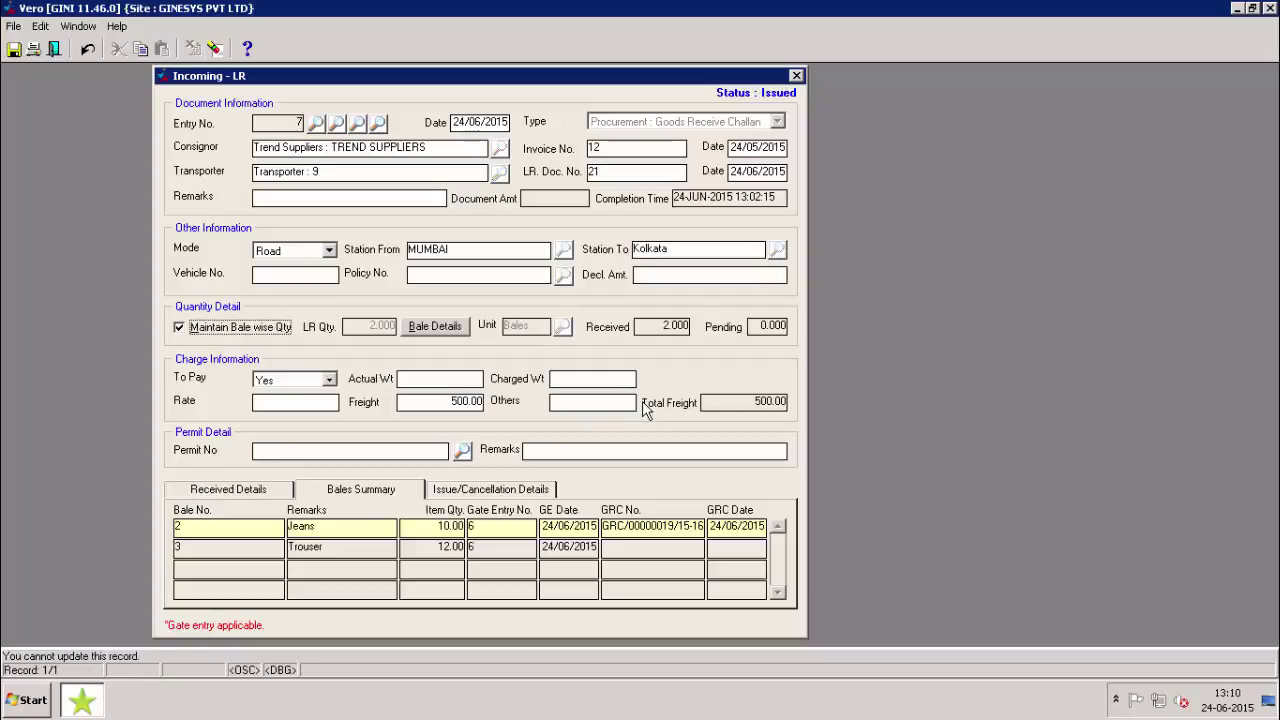